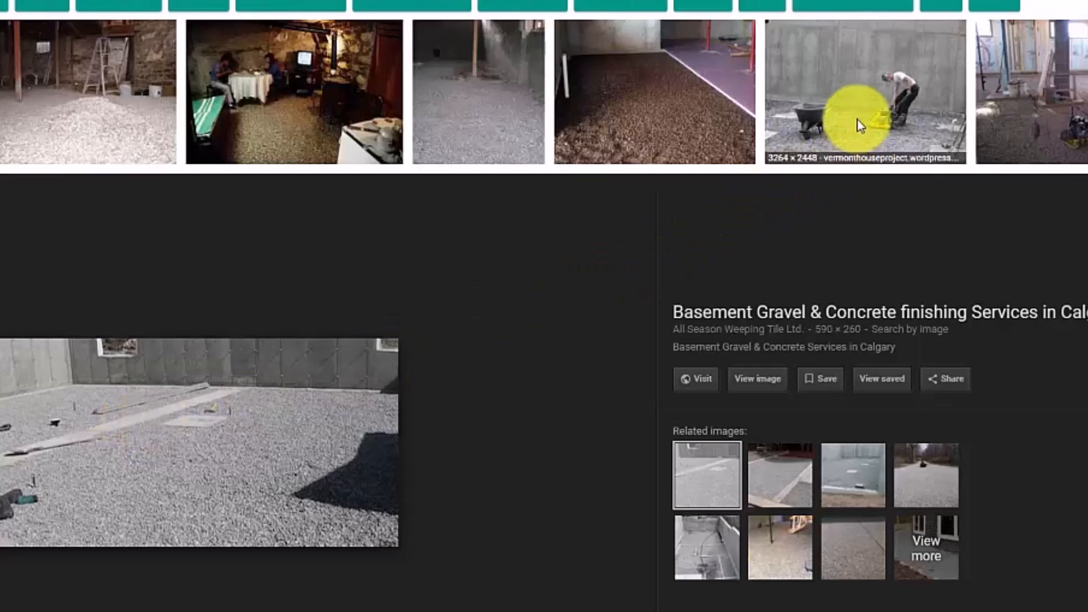
Look through reference images of basement gravel and search for images of pouring basement floor
left_click(855, 118)
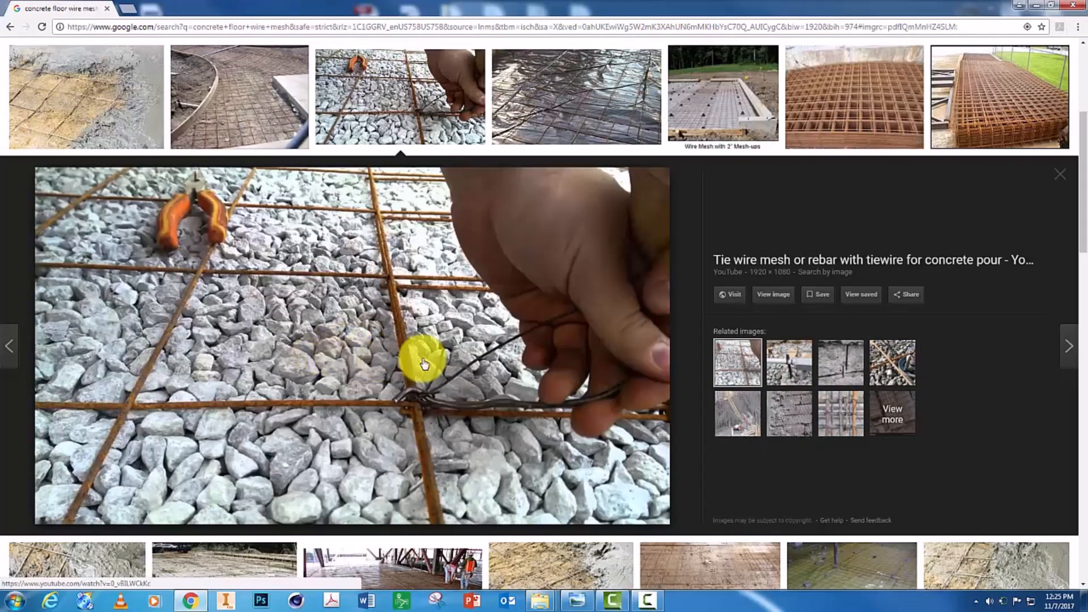
left_click(244, 26)
type("pouring")
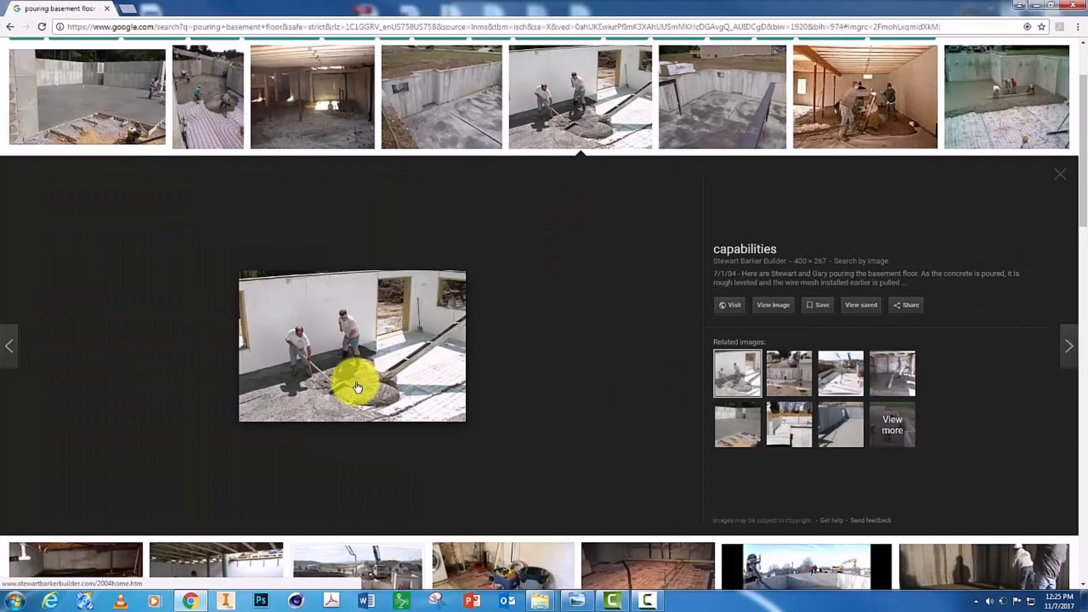
left_click(106, 87)
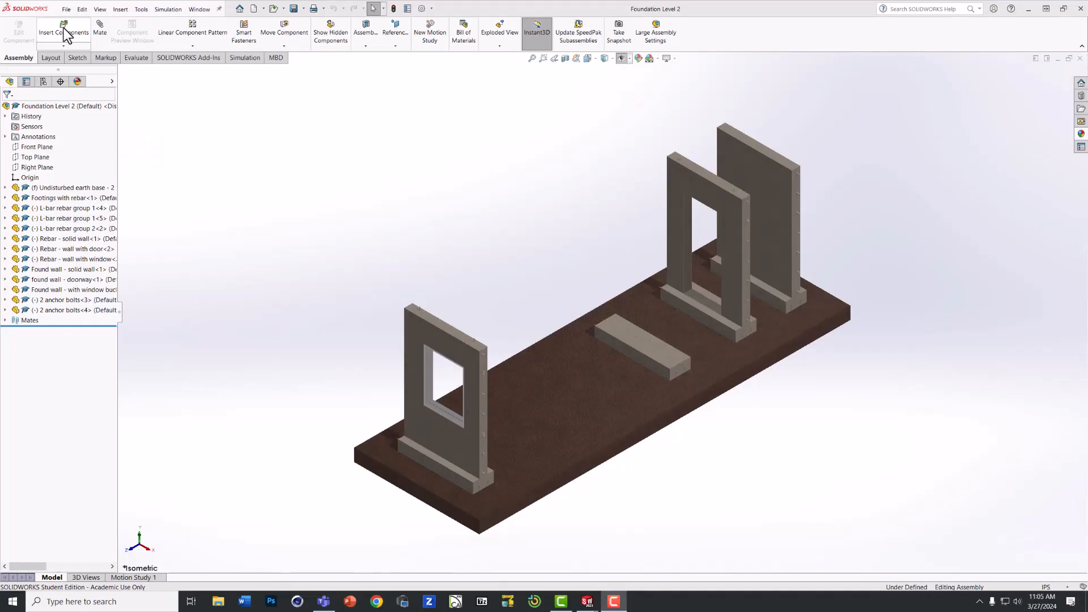
Insert the gravel component from the Foundation folder and place it beside the earth base
left_click(65, 31)
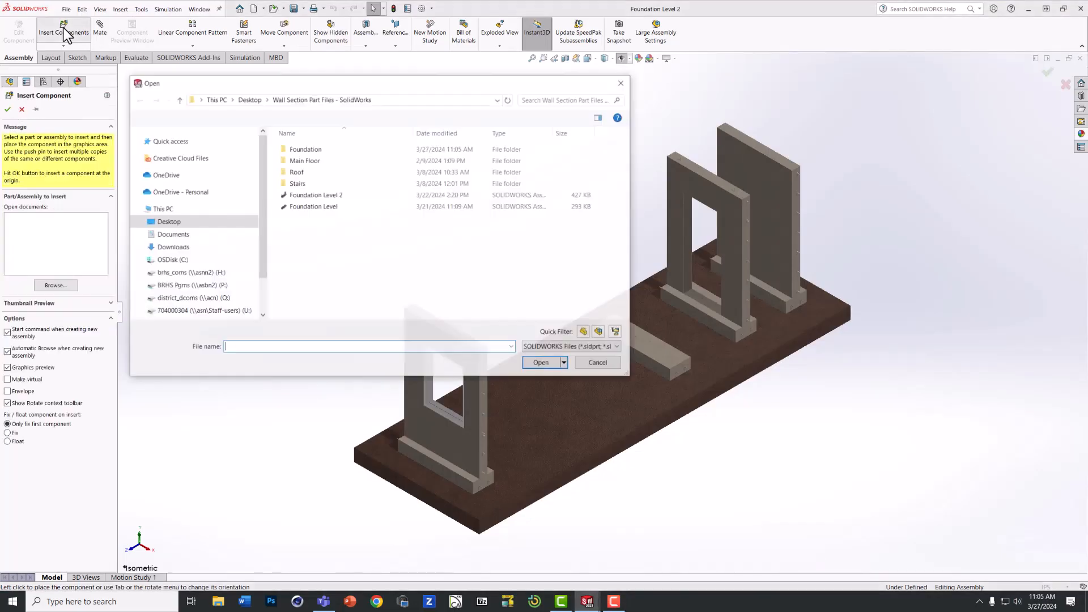
double_click(302, 150)
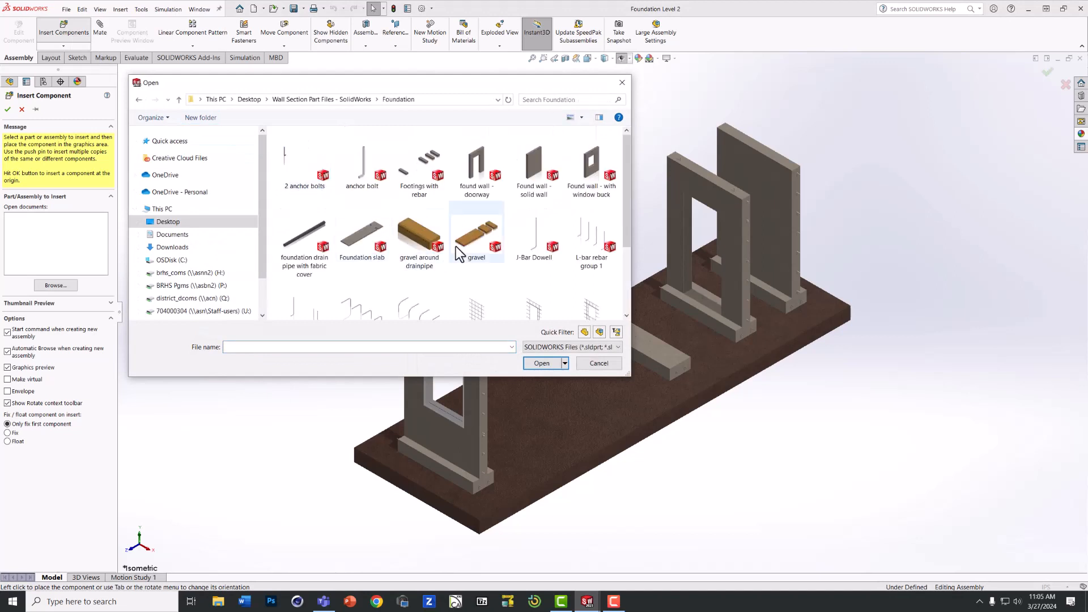
left_click(484, 238)
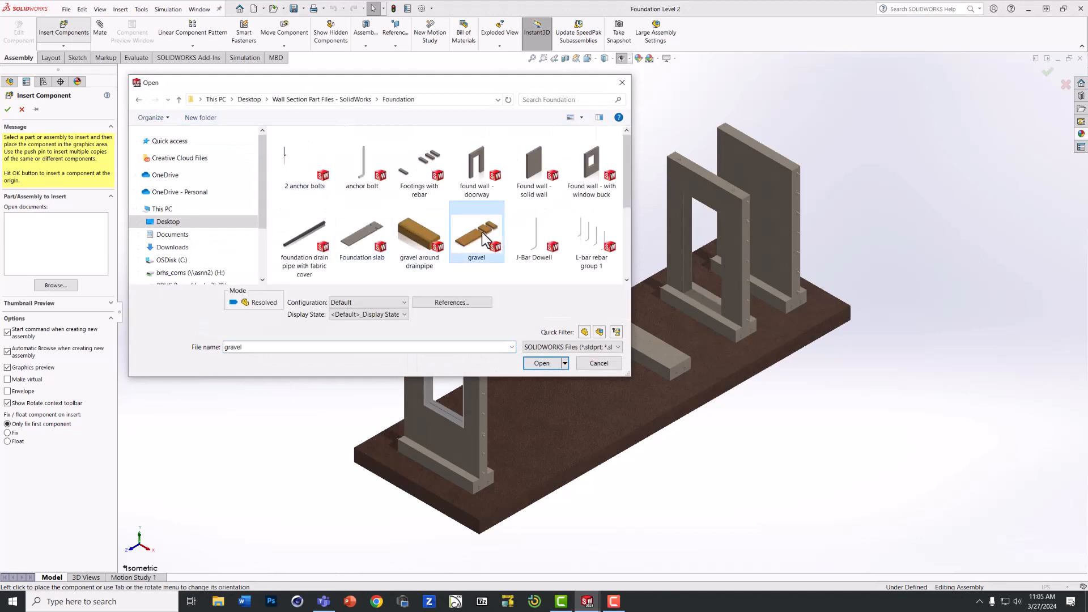
left_click(541, 363)
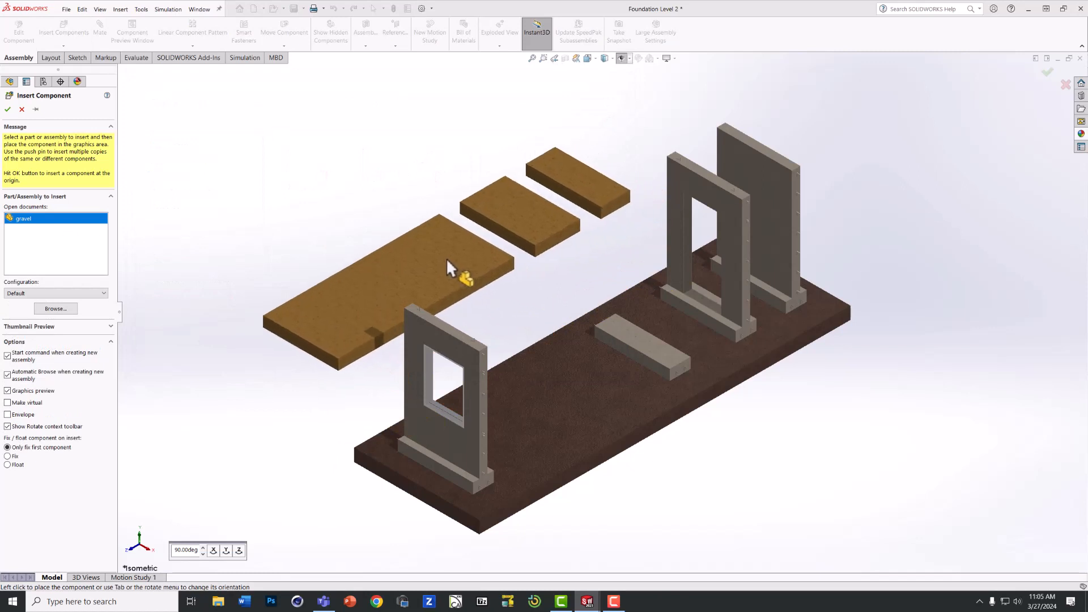
left_click(449, 276)
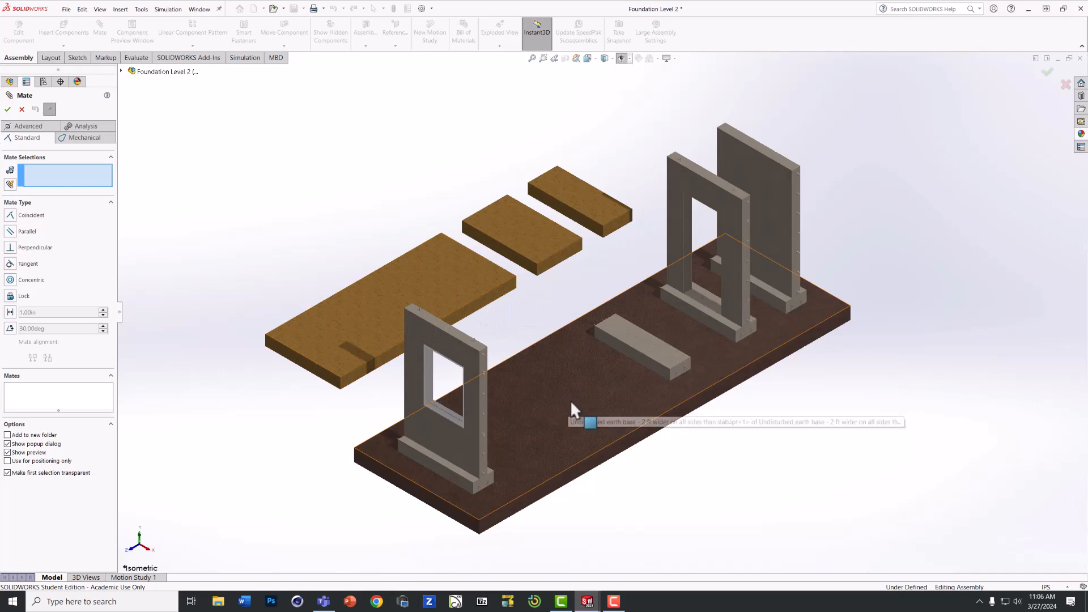
Add a coincident mate between the gravel's hidden underside and the top face of the undisturbed earth base
right_click(443, 273)
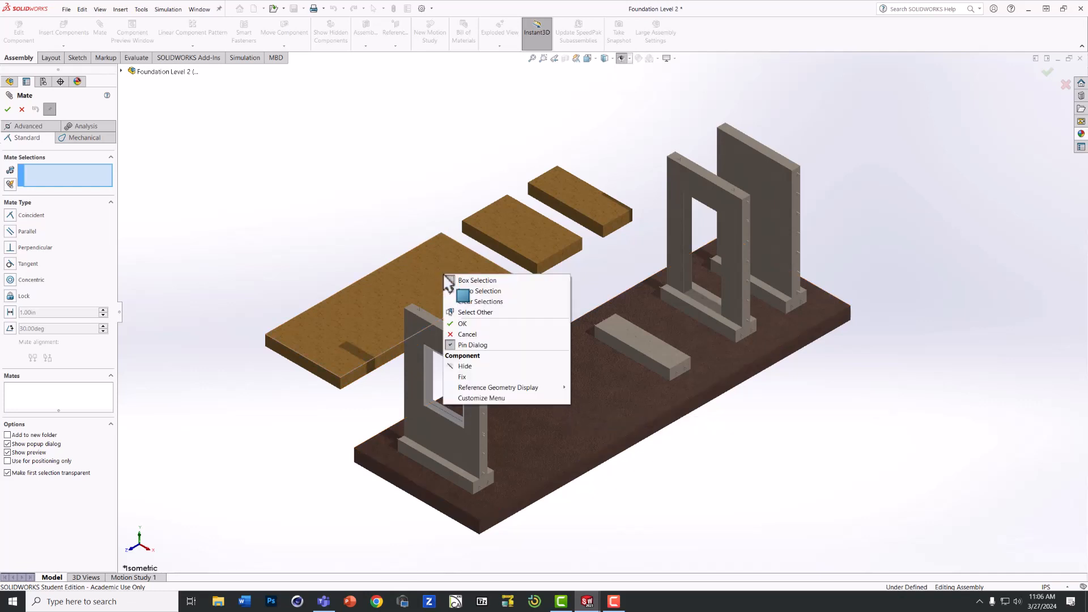
left_click(468, 312)
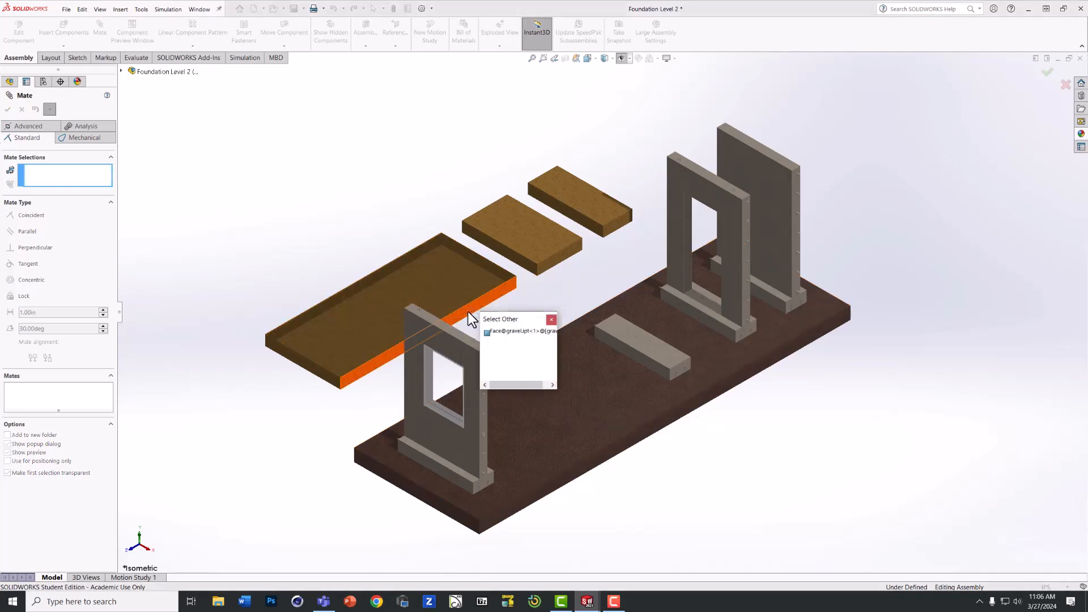
left_click(442, 290)
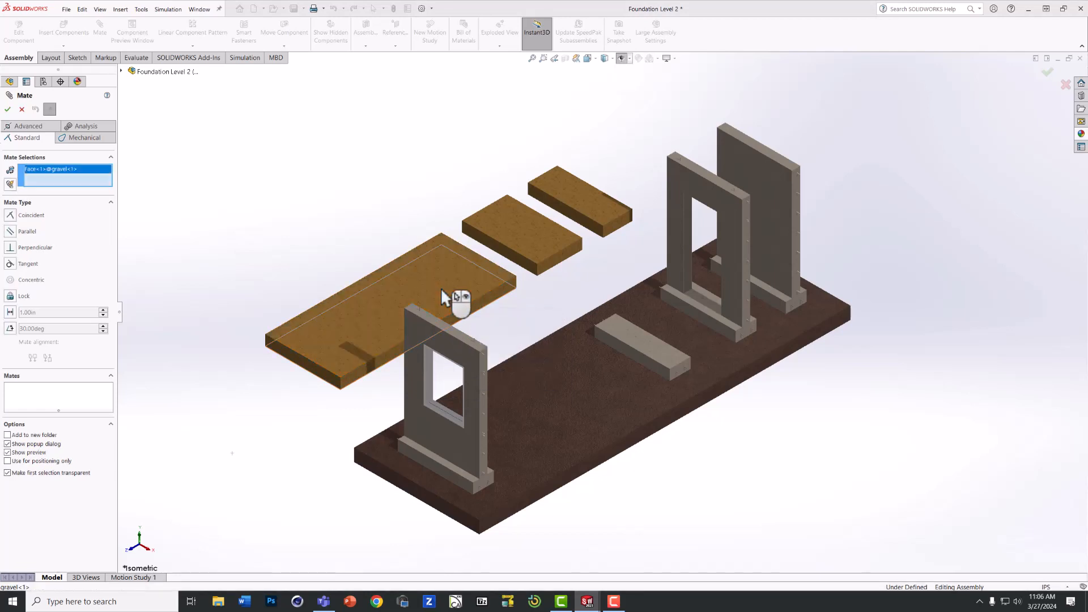
left_click(564, 395)
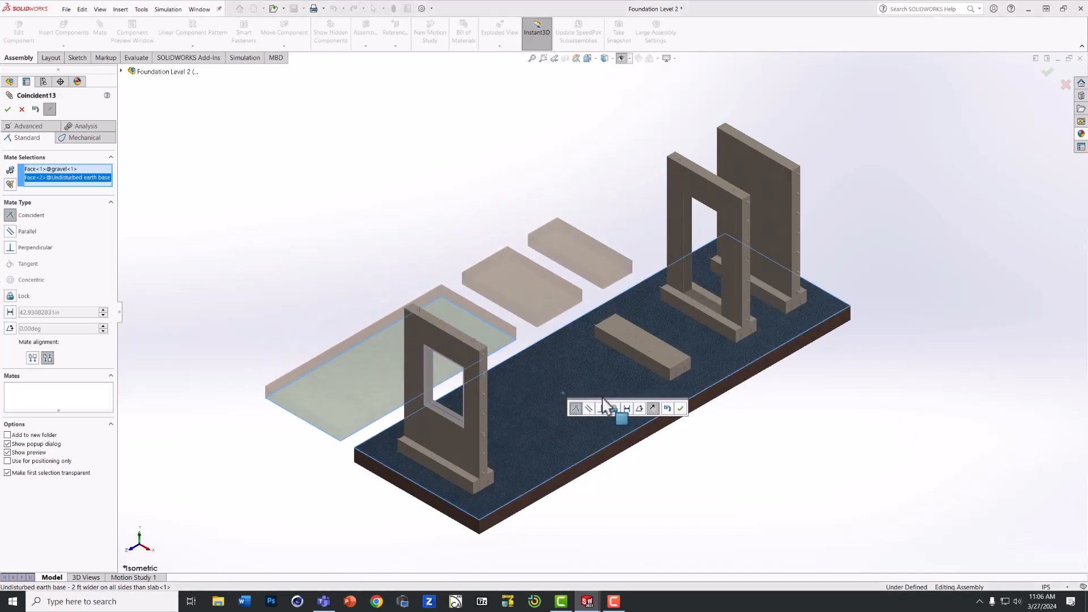
left_click(681, 408)
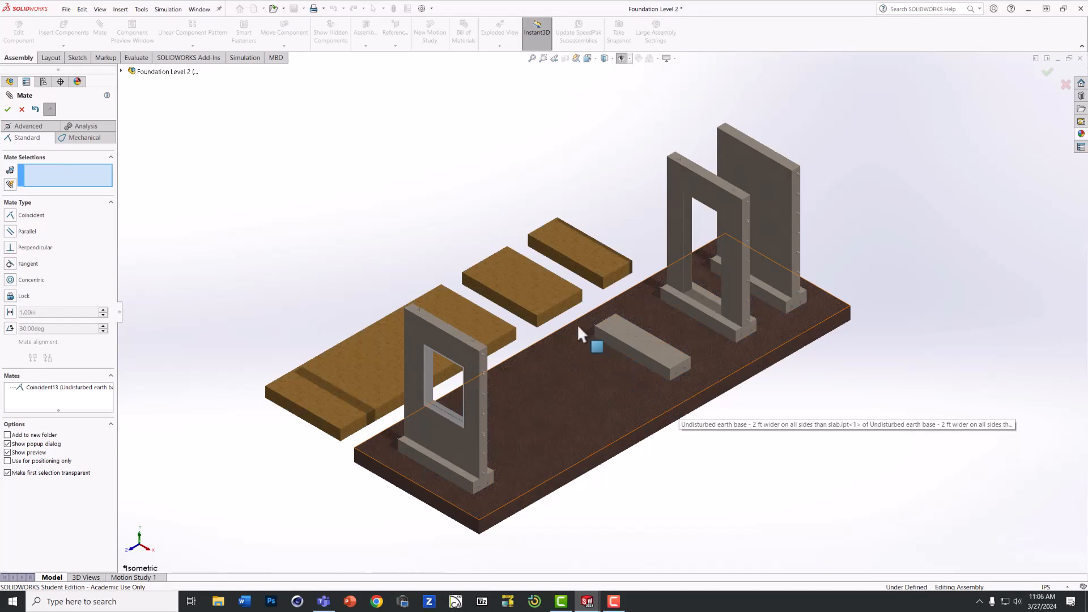
Add a coincident mate between the middle gravel section's front side face and the exposed end face of the middle footing
left_click(558, 313)
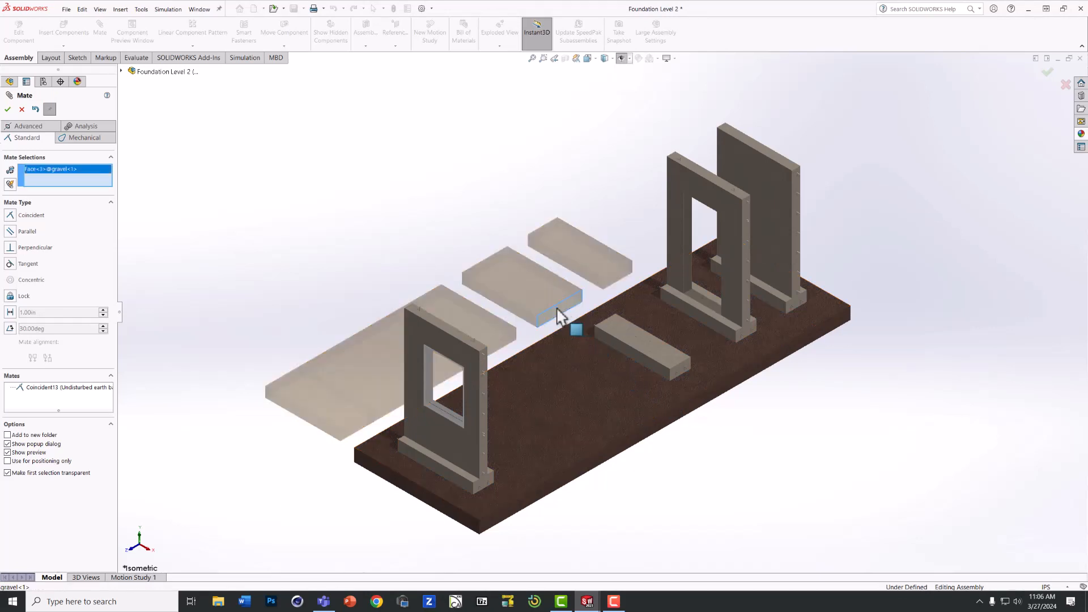
left_click(680, 368)
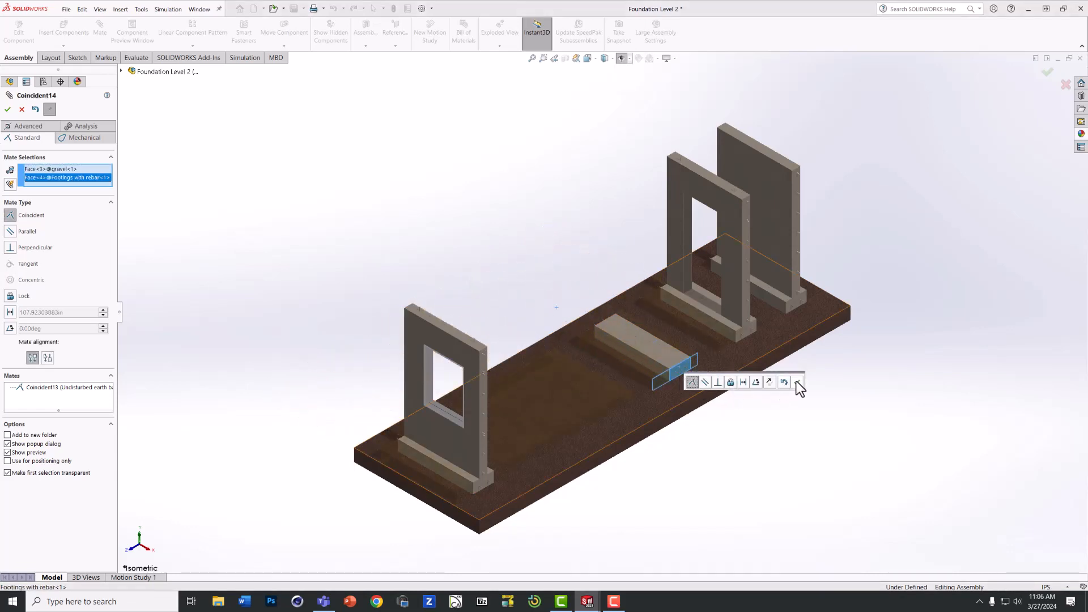
left_click(797, 383)
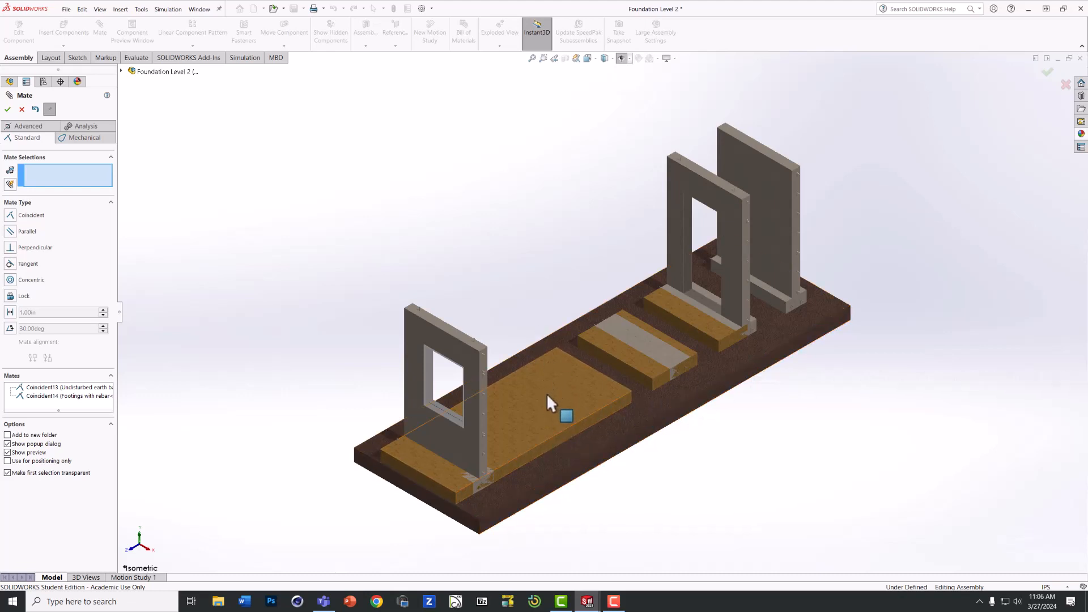
Slide the gravel along the base and mate the large section's hidden end face coincident with the adjacent side of the middle footing
mouse_move(535, 400)
left_mouse_down()
mouse_move(598, 374)
mouse_move(582, 362)
mouse_move(589, 376)
mouse_move(602, 369)
mouse_move(527, 407)
mouse_move(536, 403)
left_mouse_up()
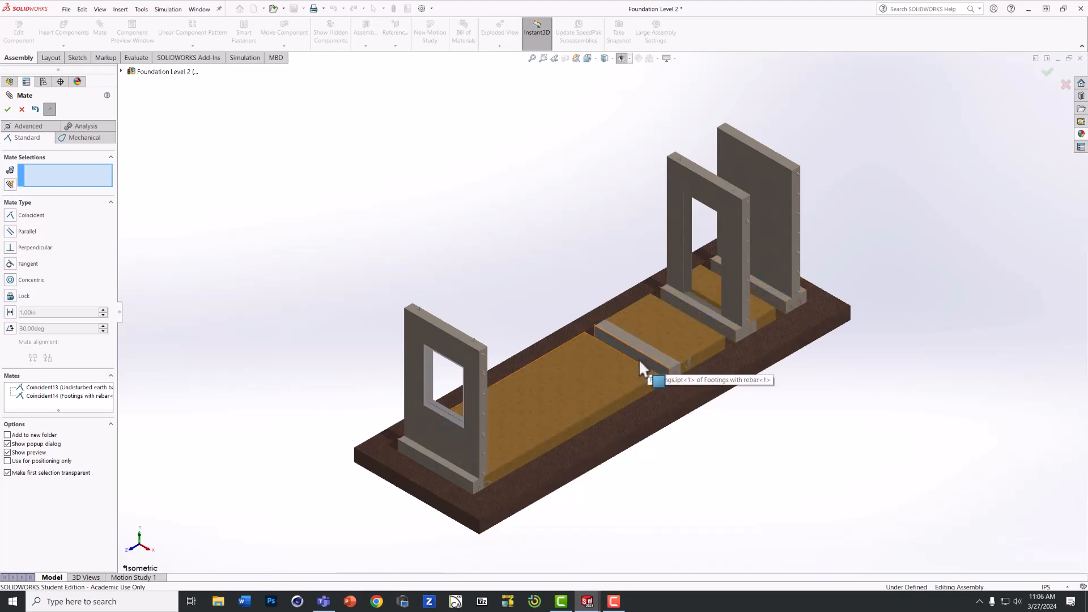
right_click(605, 362)
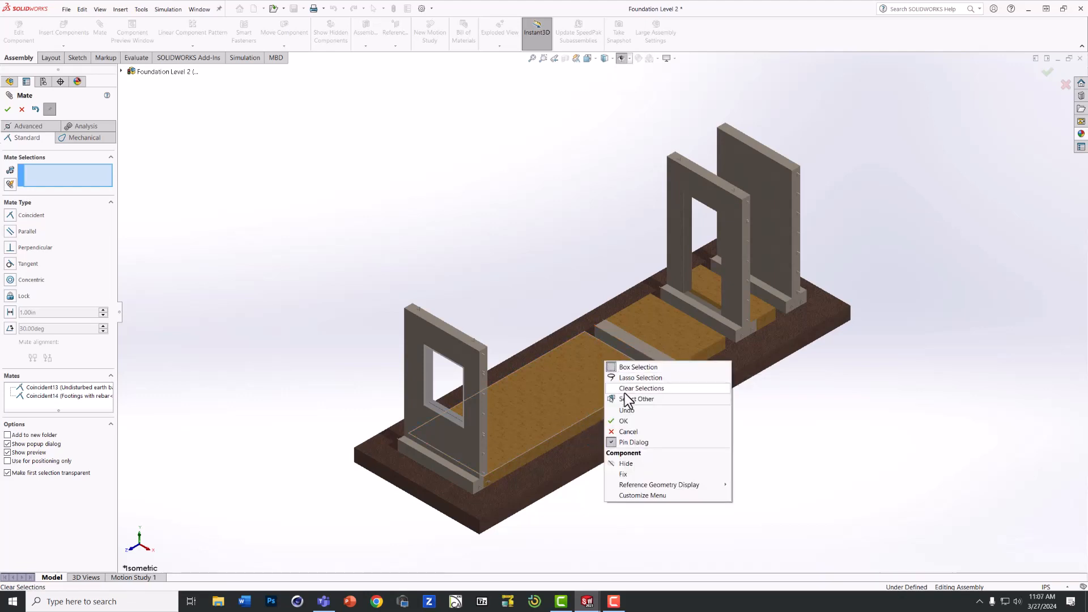
left_click(625, 400)
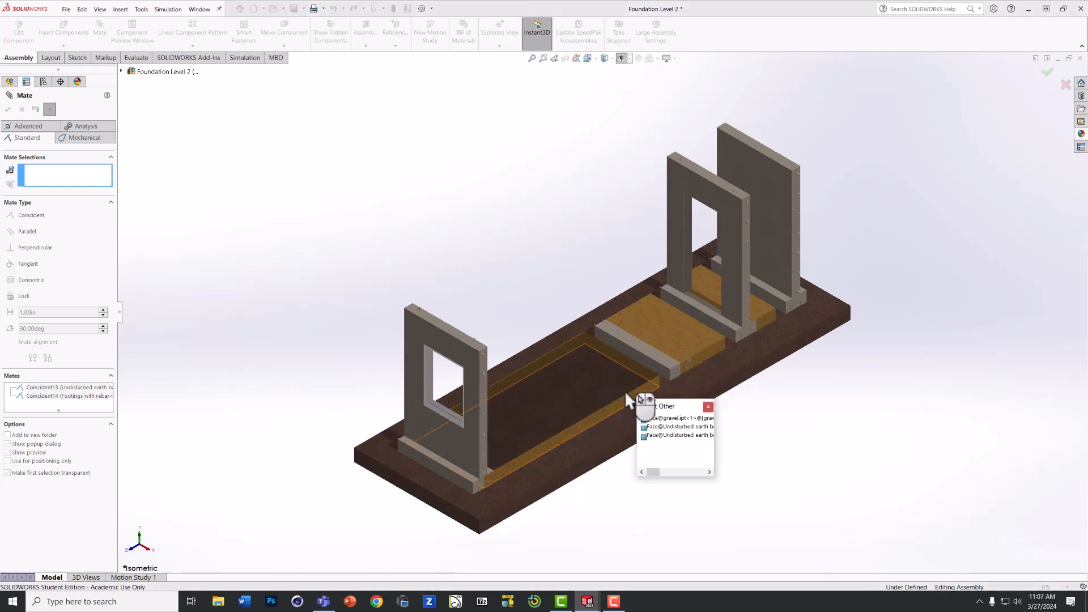
left_click(612, 352)
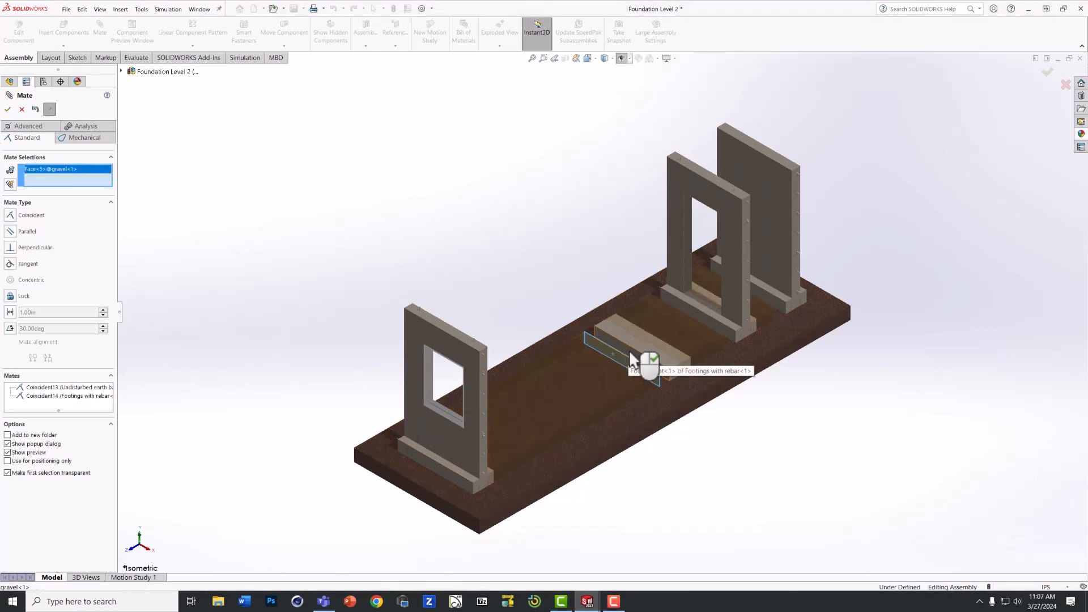
left_click(630, 354)
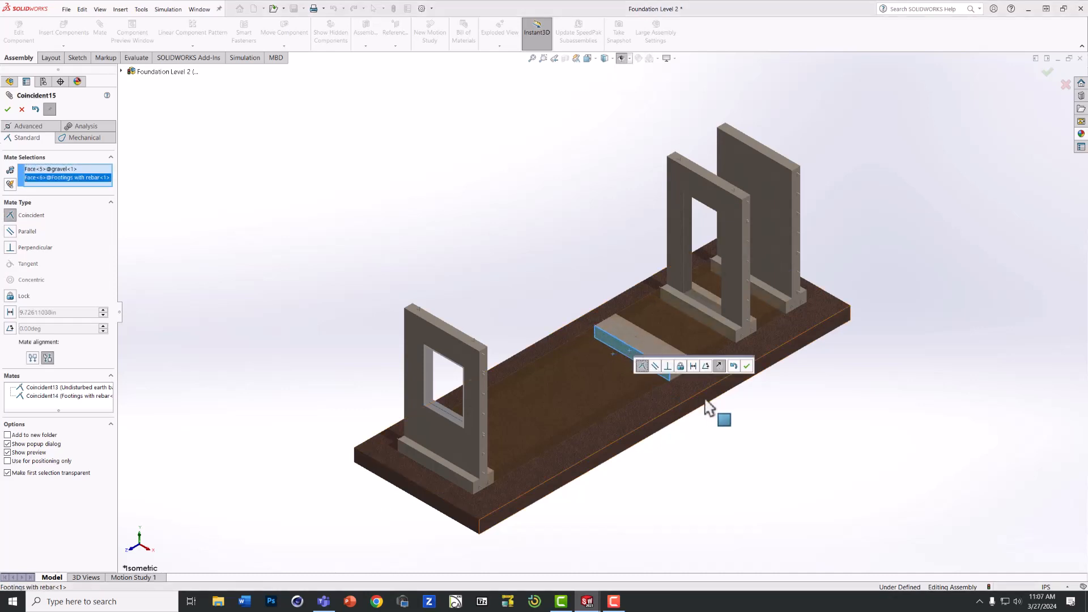
left_click(747, 365)
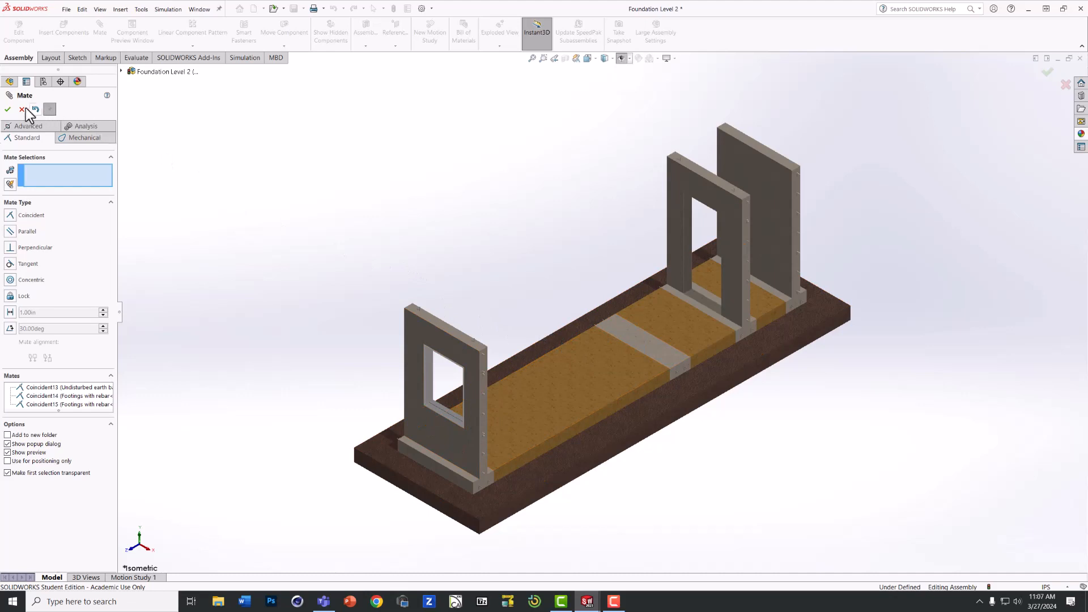
left_click(8, 109)
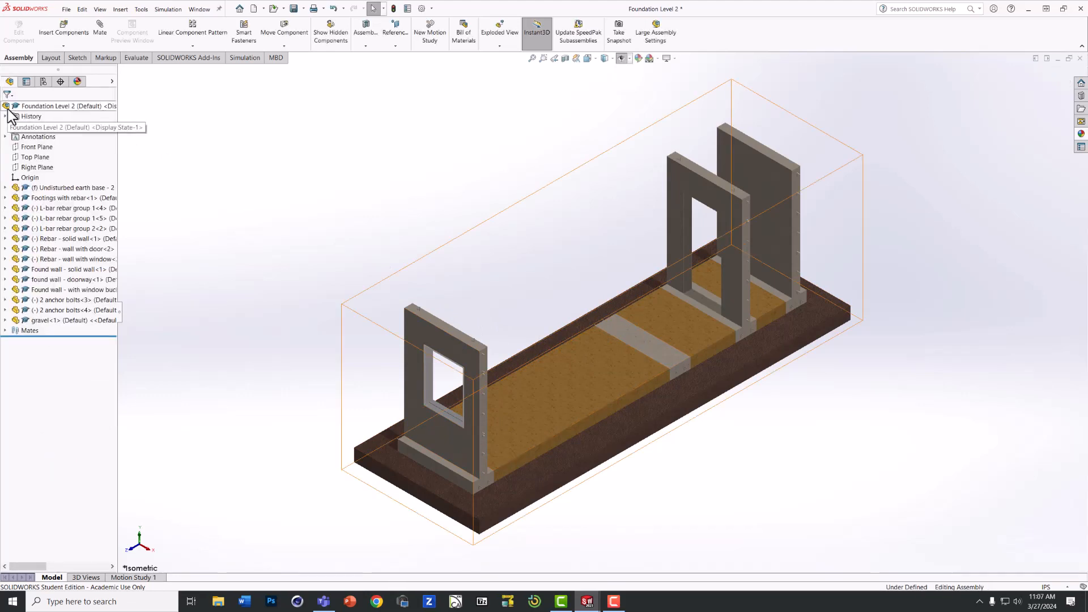
Insert the Foundation slab component and place it above the earth base, beside the walls
left_click(65, 29)
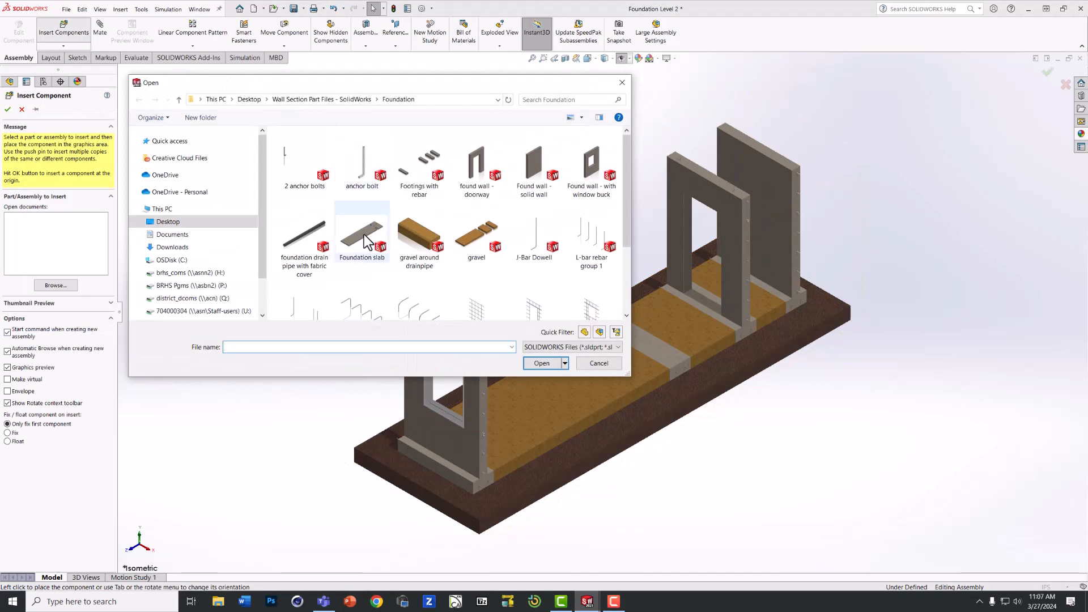
double_click(363, 241)
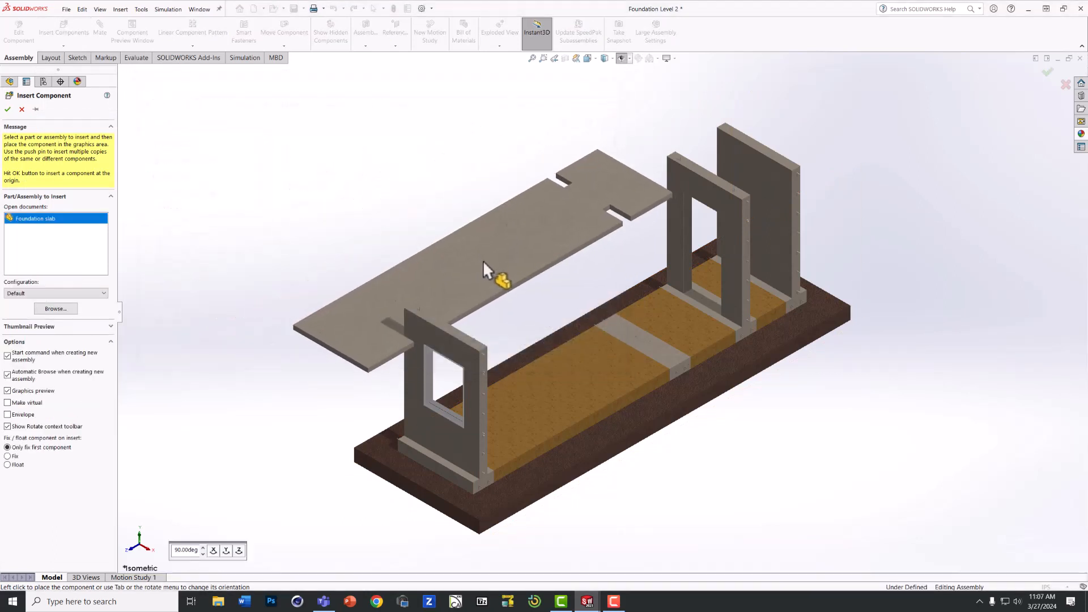
left_click(483, 260)
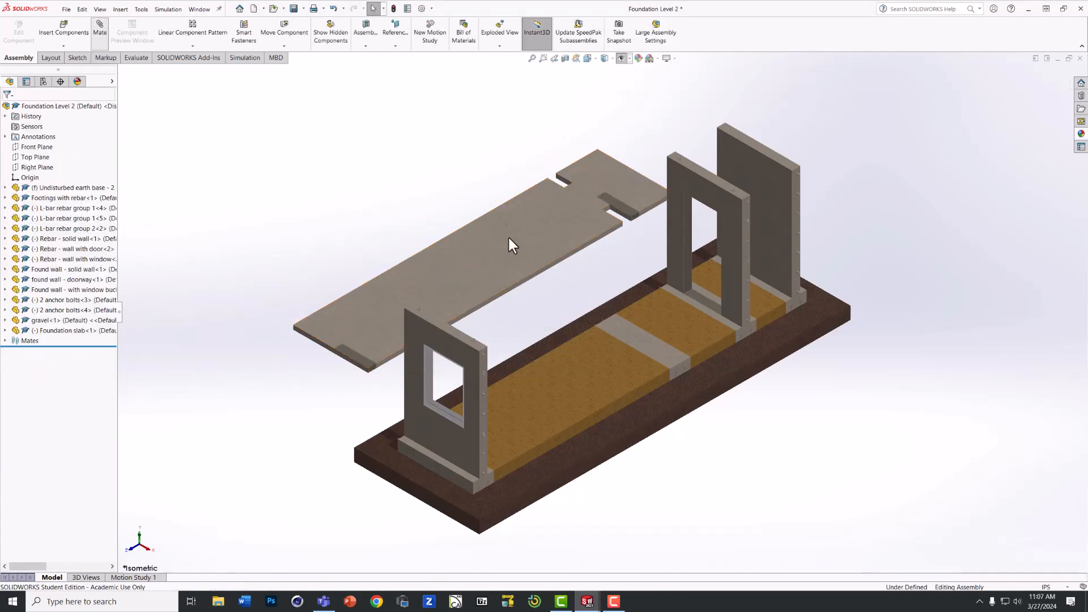
Add a coincident mate between the foundation slab's hidden underside and the top face of the gravel
right_click(485, 254)
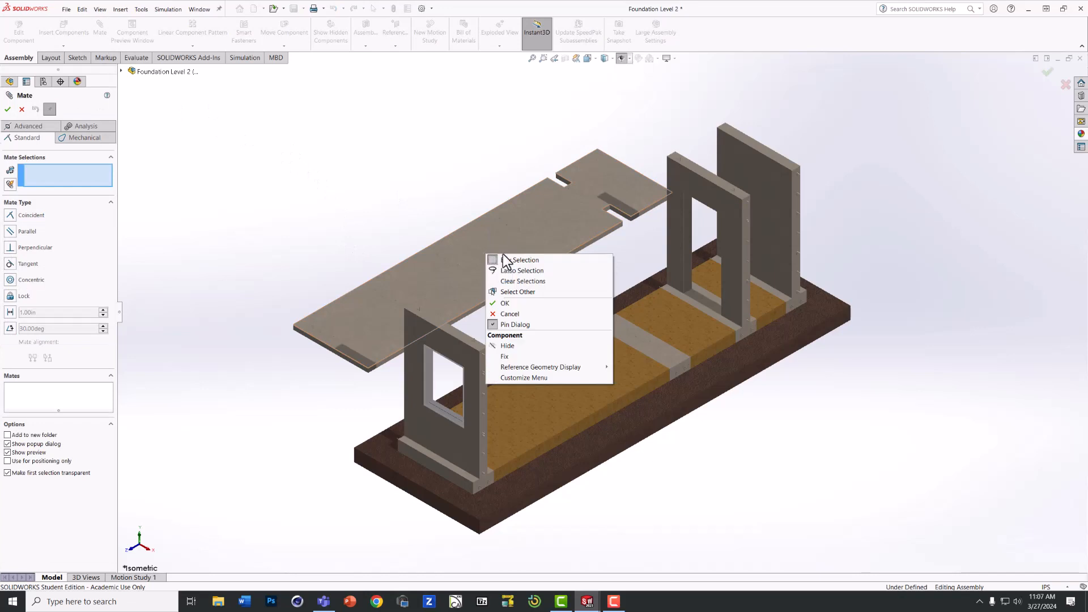
left_click(522, 291)
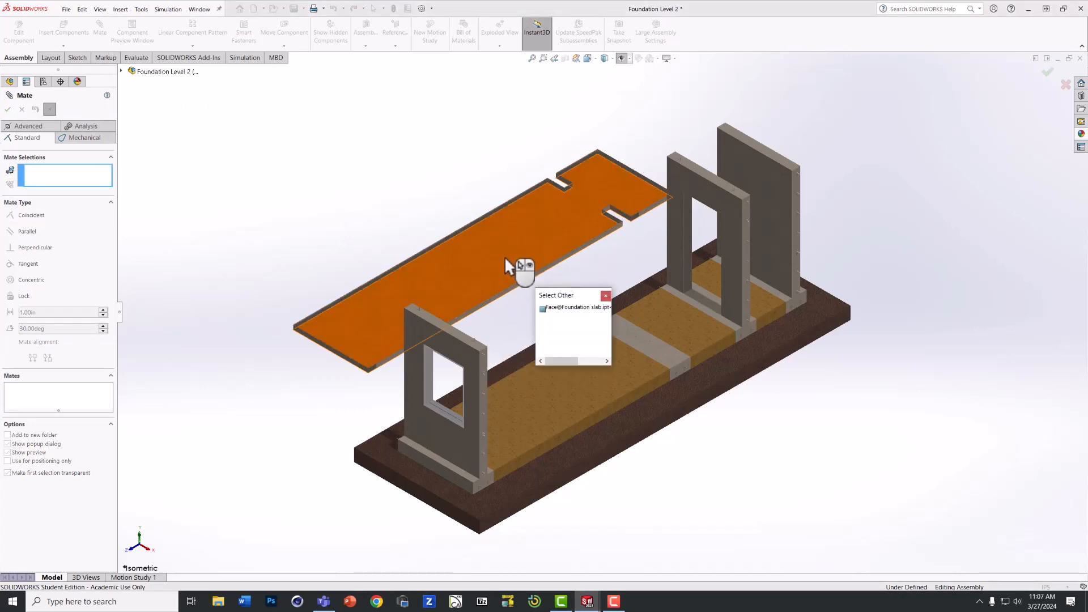
left_click(488, 259)
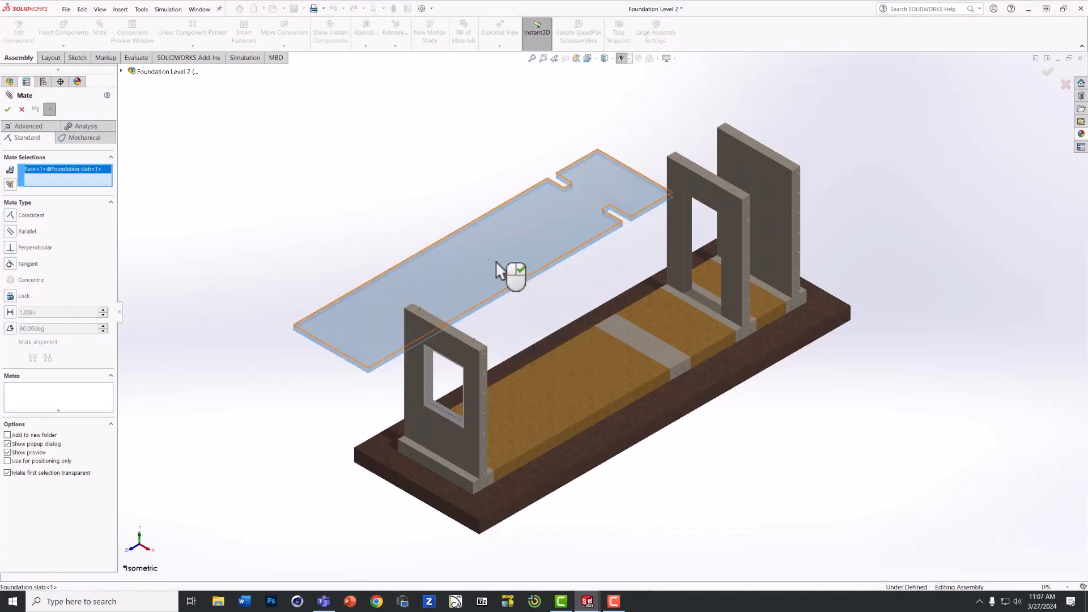
left_click(600, 375)
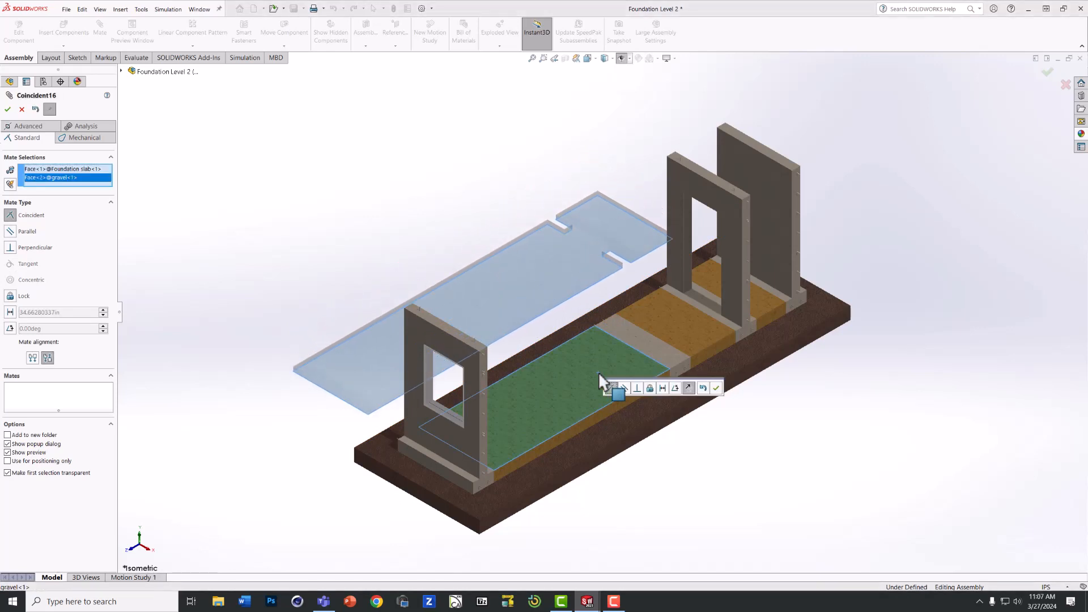
left_click(717, 389)
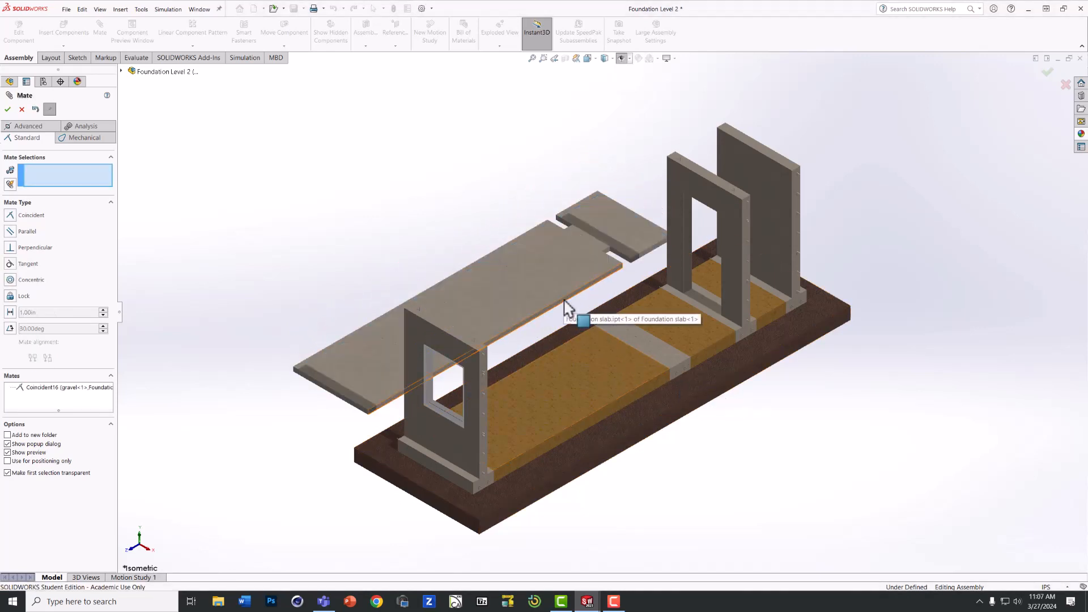
Add a coincident mate between the foundation slab's long front side face and the exposed end face of the middle footing
scroll(564, 301, "down", 1)
scroll(565, 302, "down", 3)
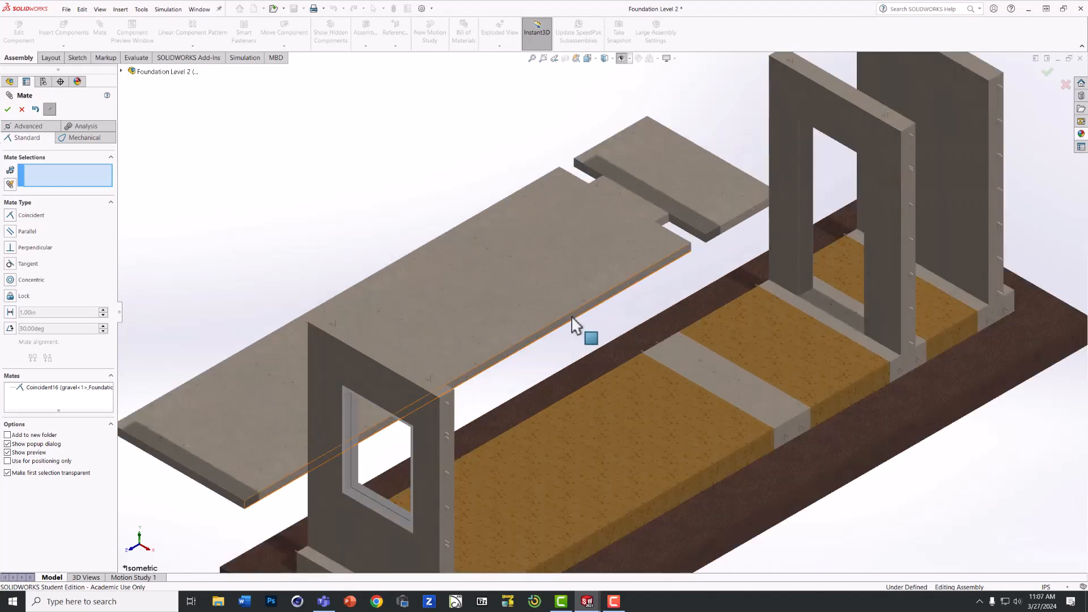
scroll(572, 325, "down", 3)
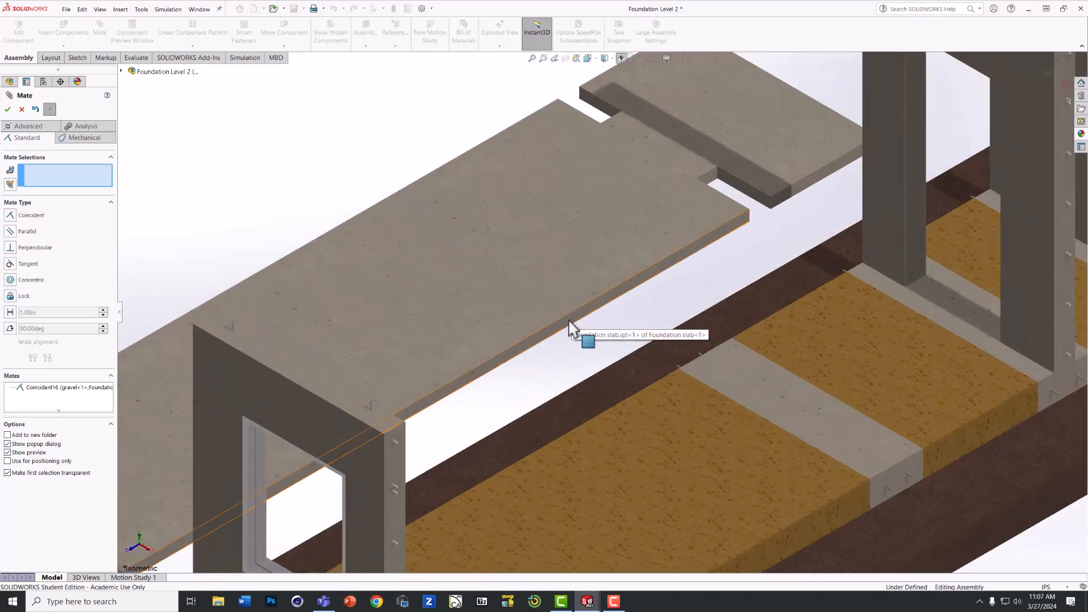
left_click(569, 323)
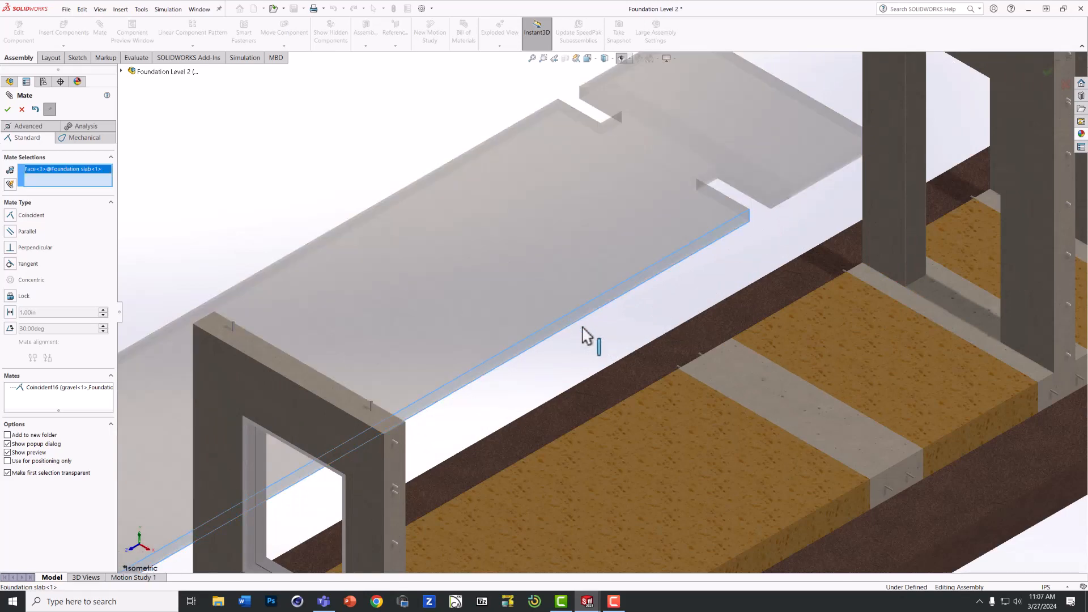
left_click(892, 474)
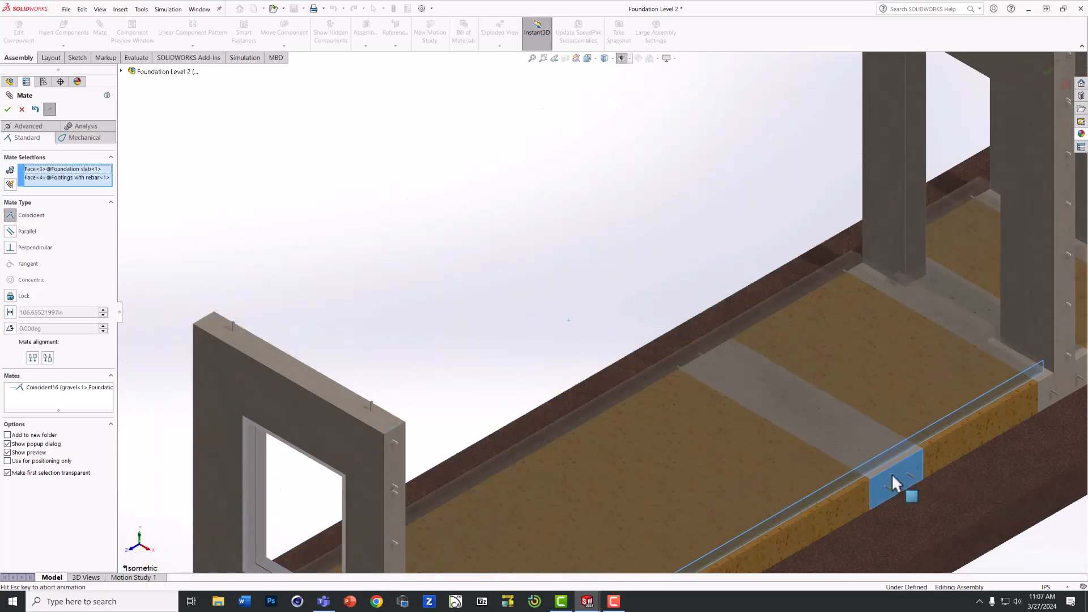
scroll(821, 441, "up", 3)
scroll(820, 443, "up", 2)
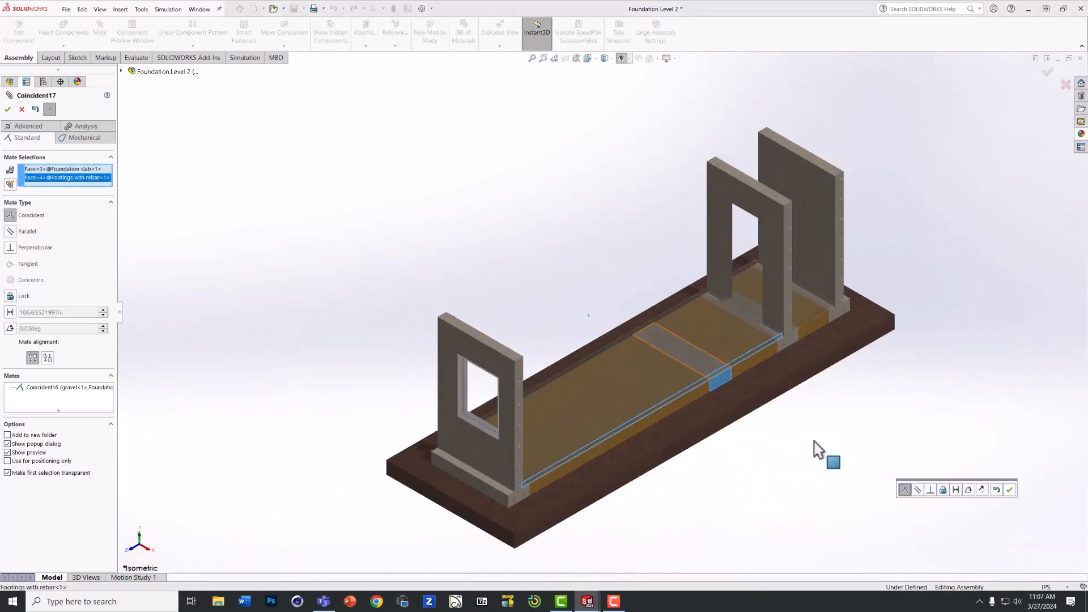
left_click(1010, 490)
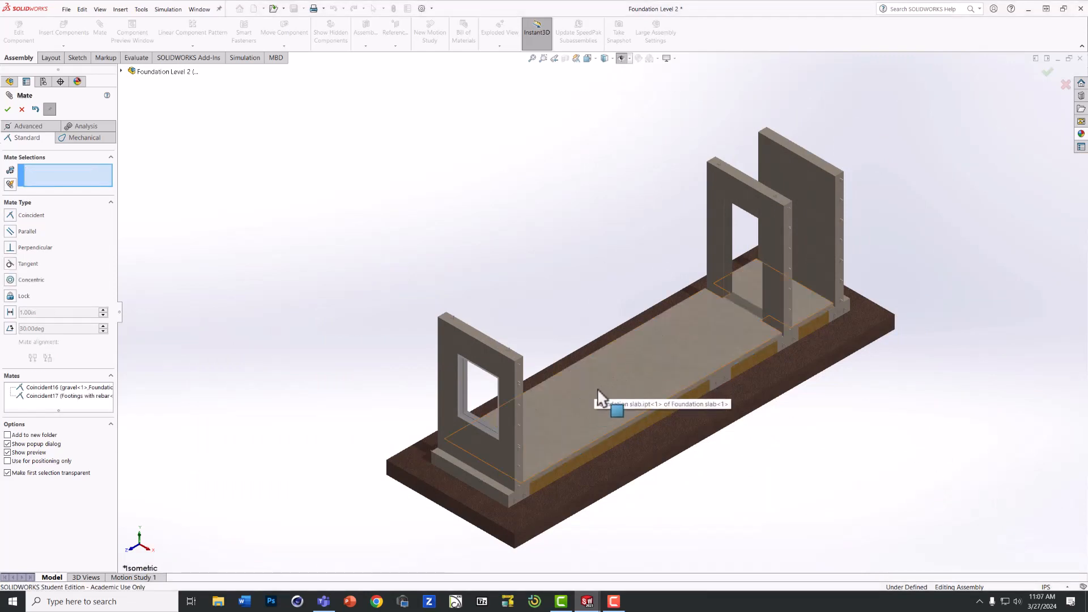
Slide the slab slightly along the gravel and mate its hidden end face coincident with the inner face of the solid wall
mouse_move(641, 362)
left_mouse_down()
mouse_move(599, 376)
mouse_move(631, 369)
left_mouse_up()
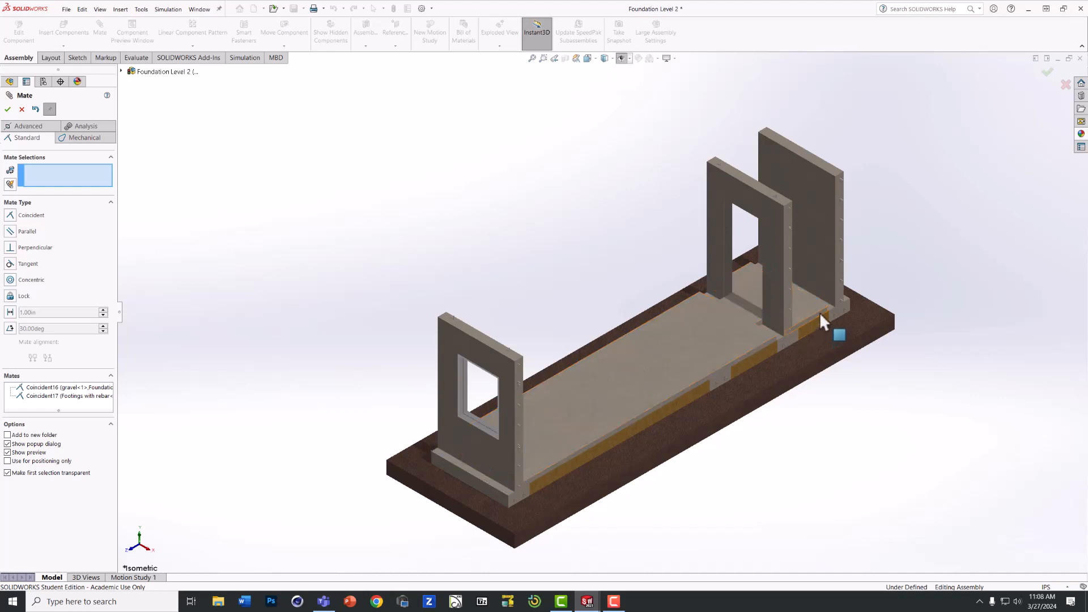
scroll(819, 312, "down", 6)
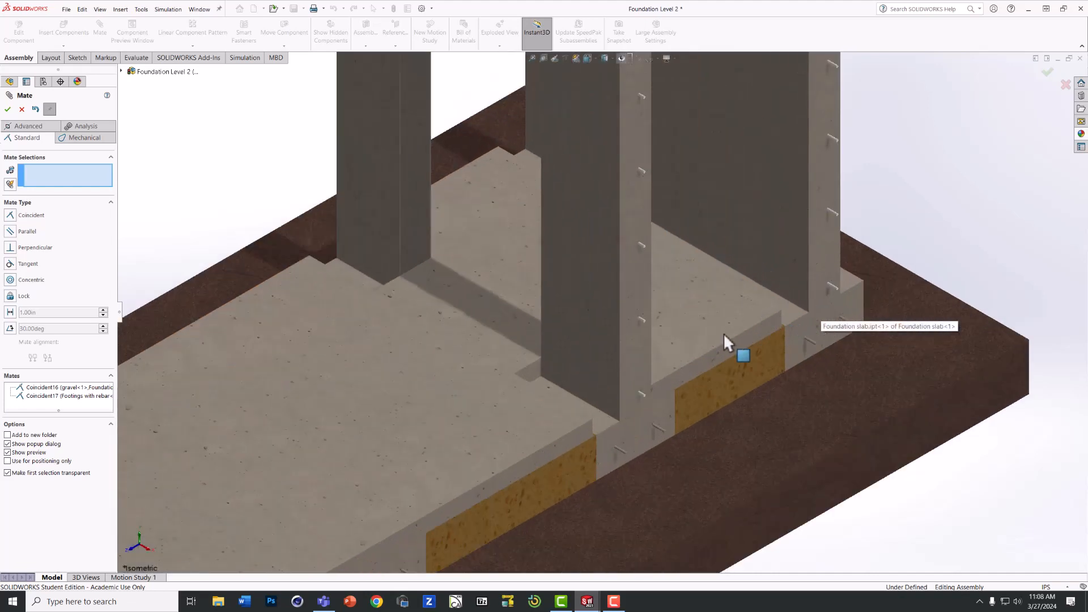
left_click_drag(712, 324, 724, 318)
scroll(752, 290, "down", 1)
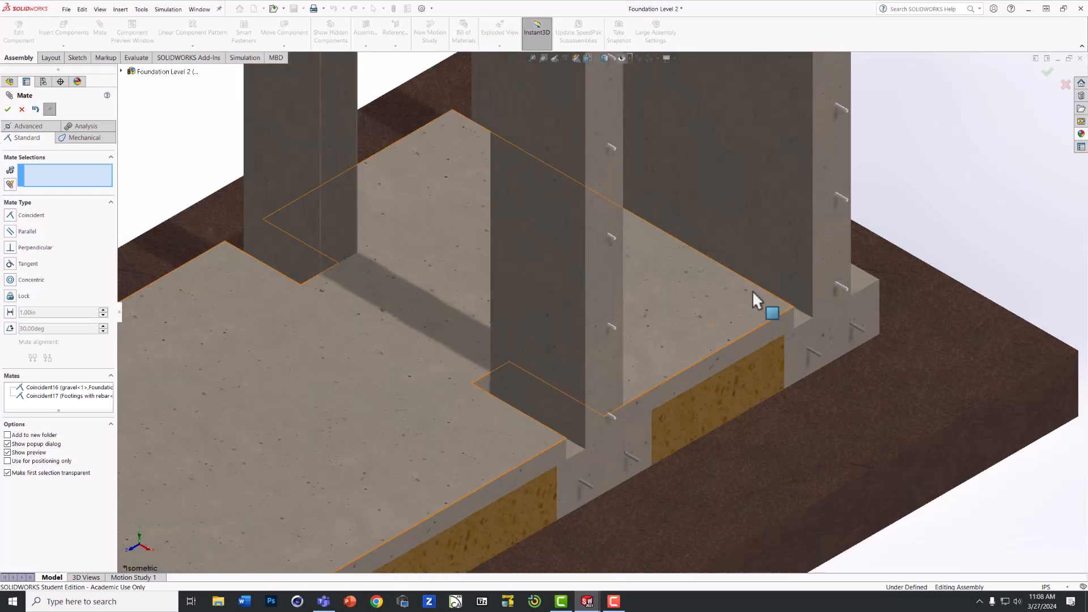
scroll(752, 290, "down", 2)
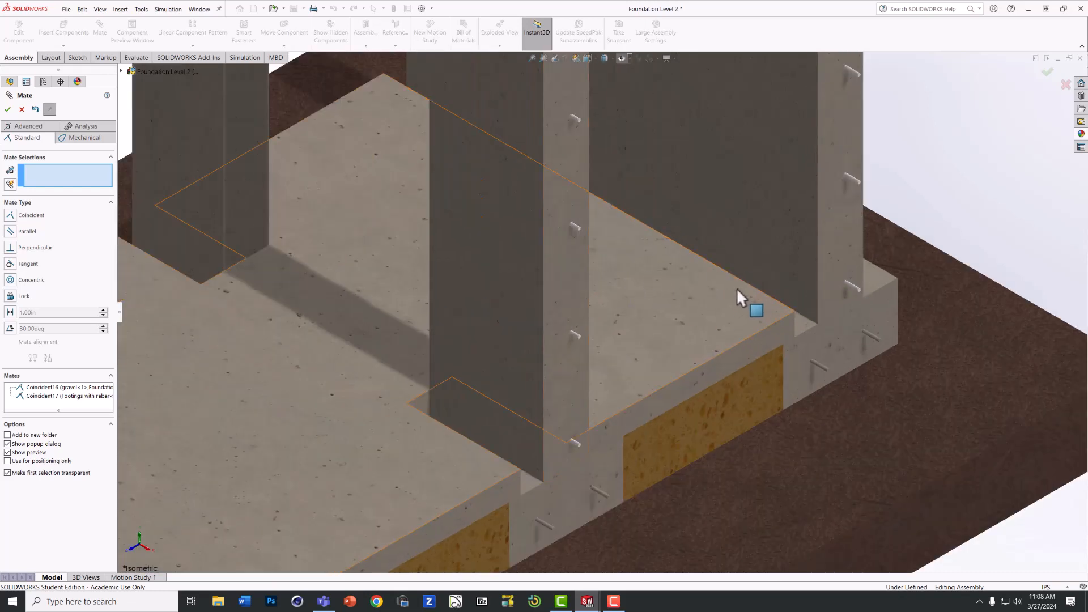
right_click(737, 287)
left_click(762, 316)
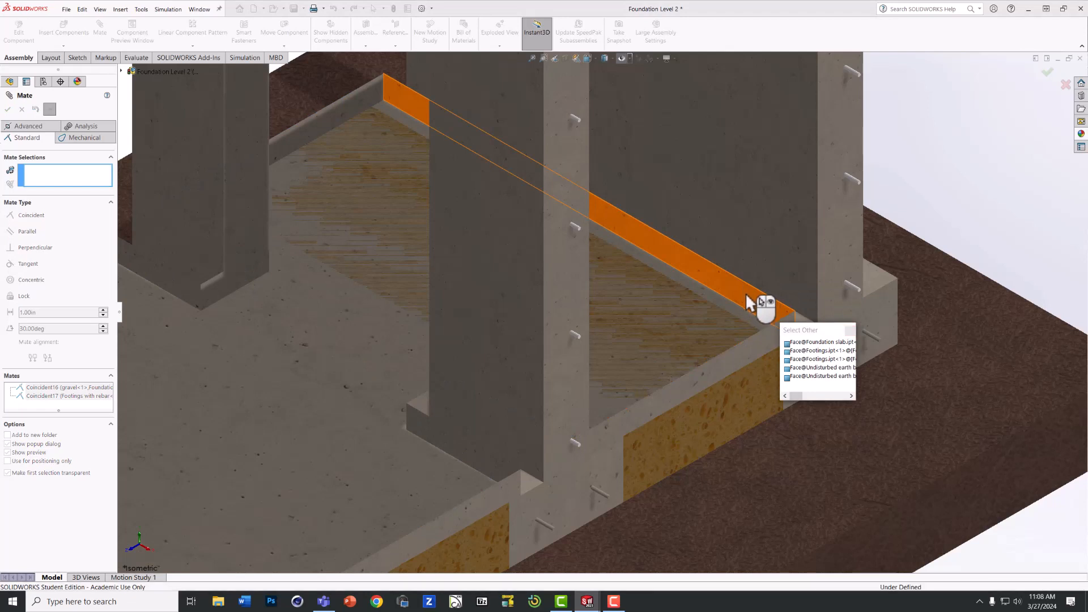
left_click(746, 293)
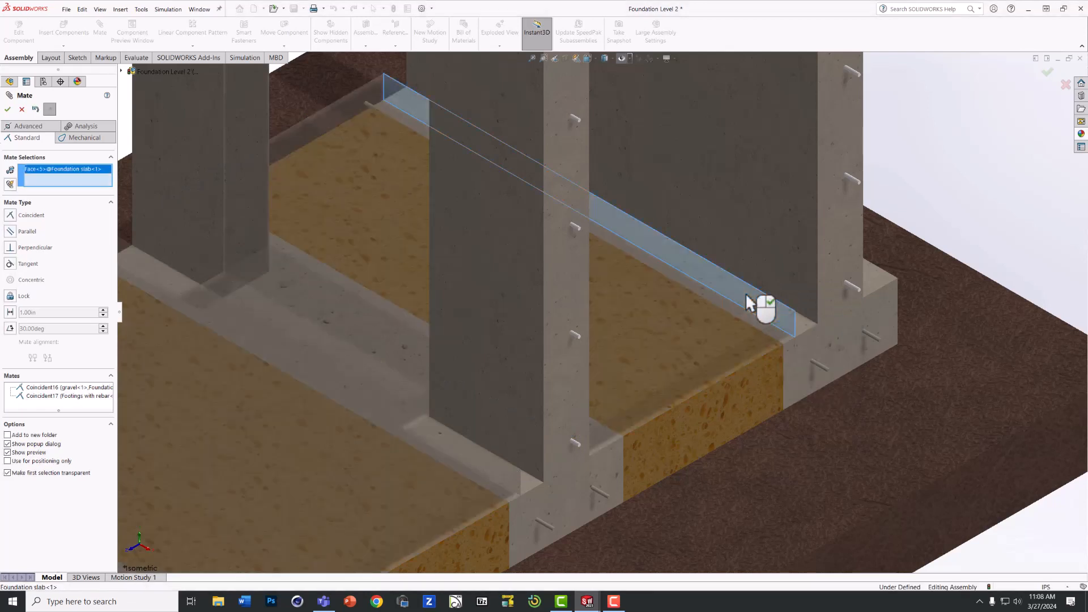
left_click(802, 287)
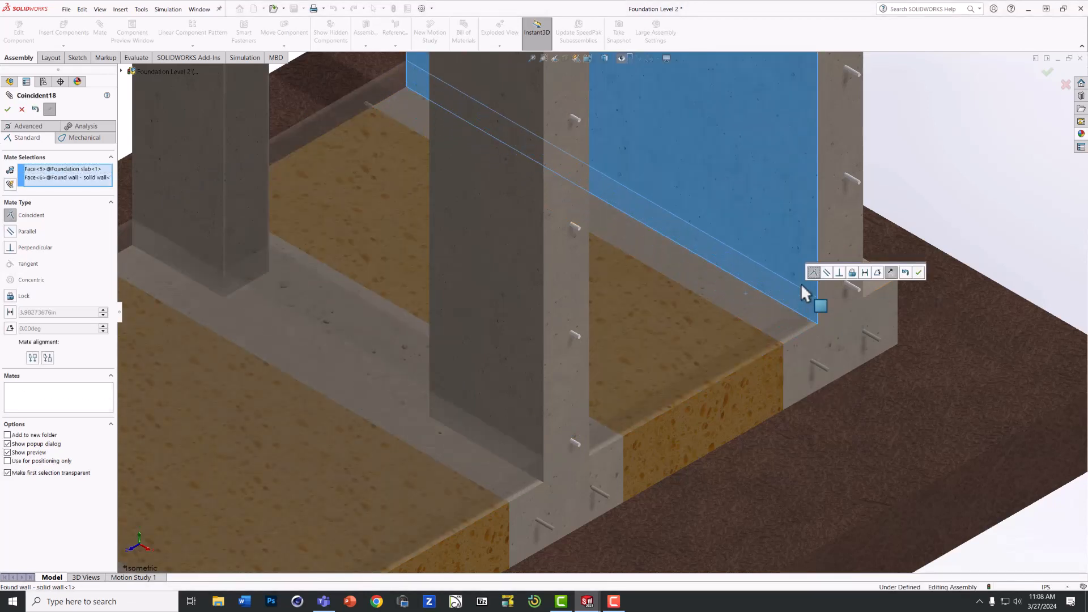
left_click(918, 273)
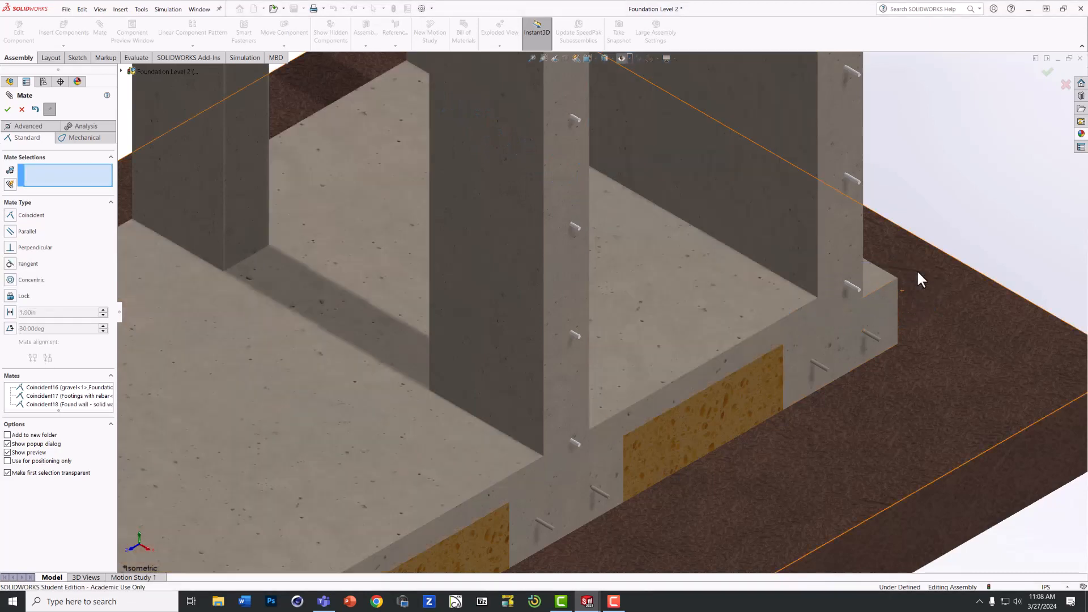
Examine the slab's fit in the whole assembly and the top of the doorway wall, and finish the mating session
key("f")
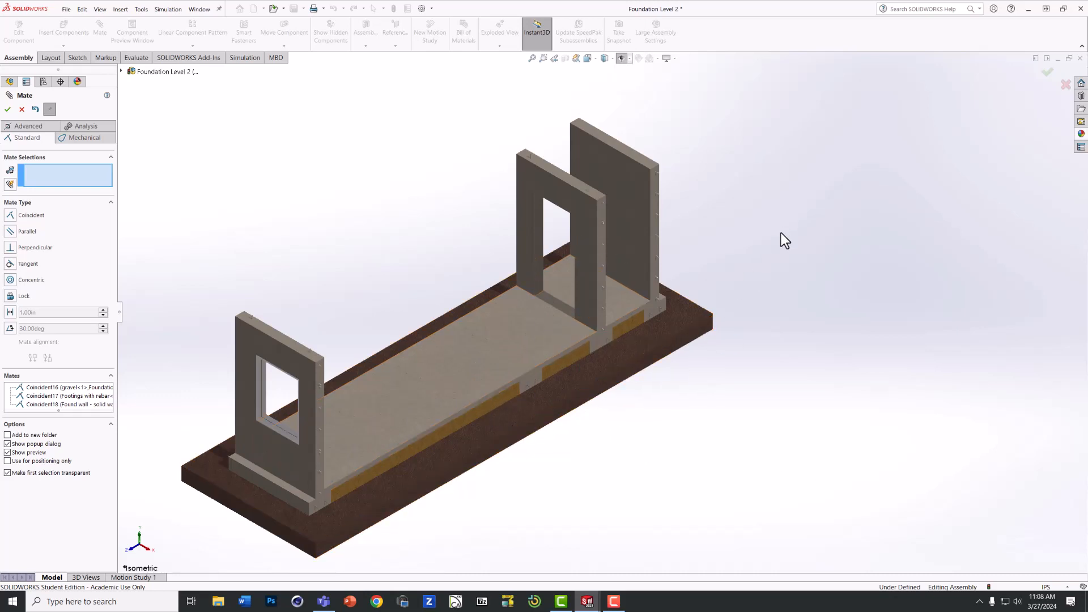
key("f")
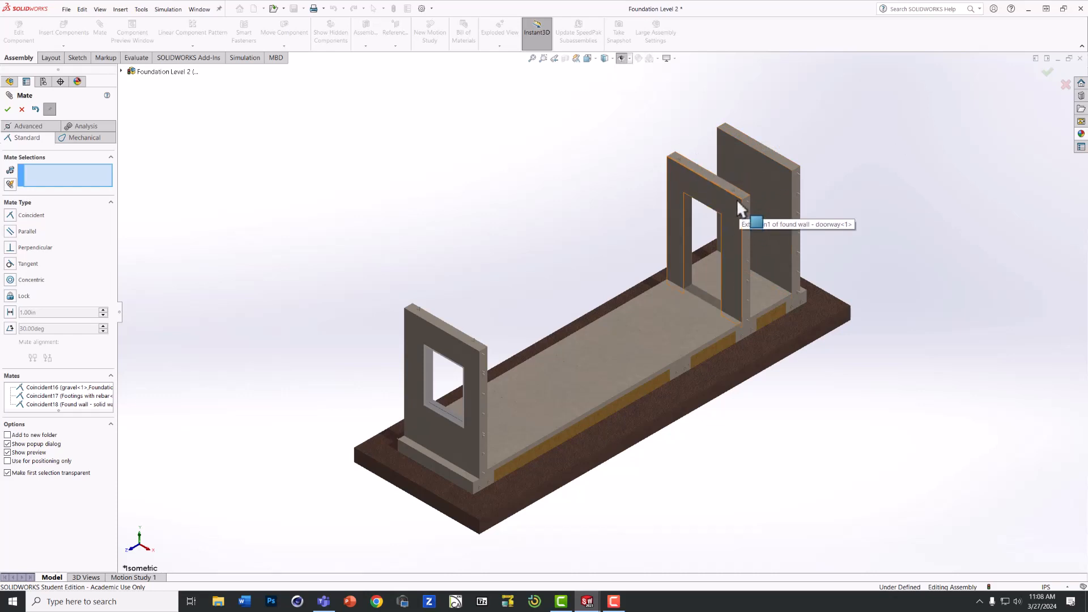
scroll(735, 199, "up", 3)
scroll(711, 209, "down", 4)
scroll(715, 217, "down", 5)
scroll(561, 318, "down", 2)
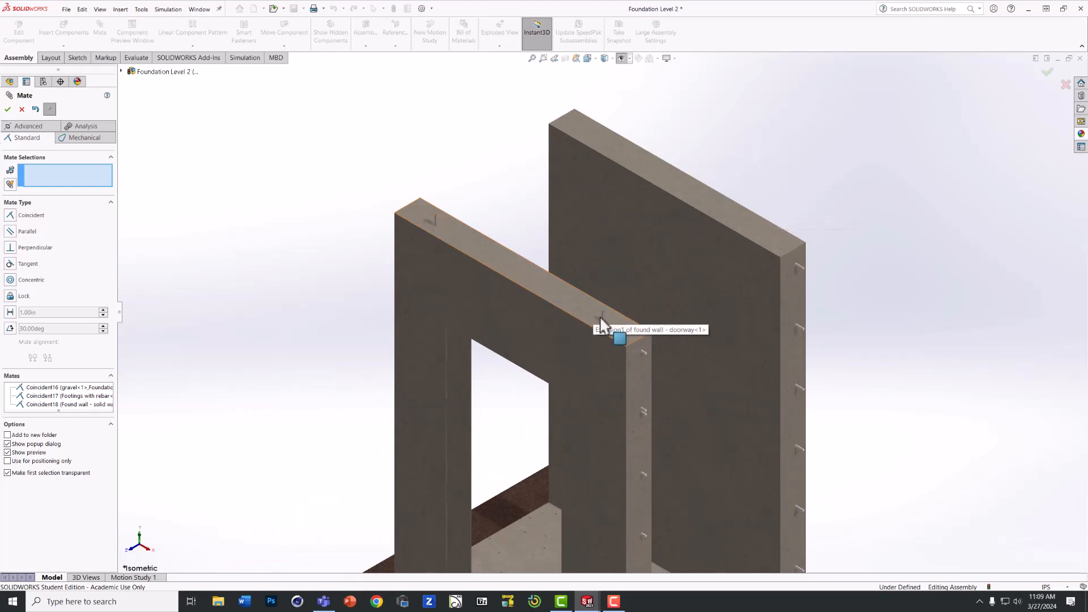
scroll(481, 253, "down", 2)
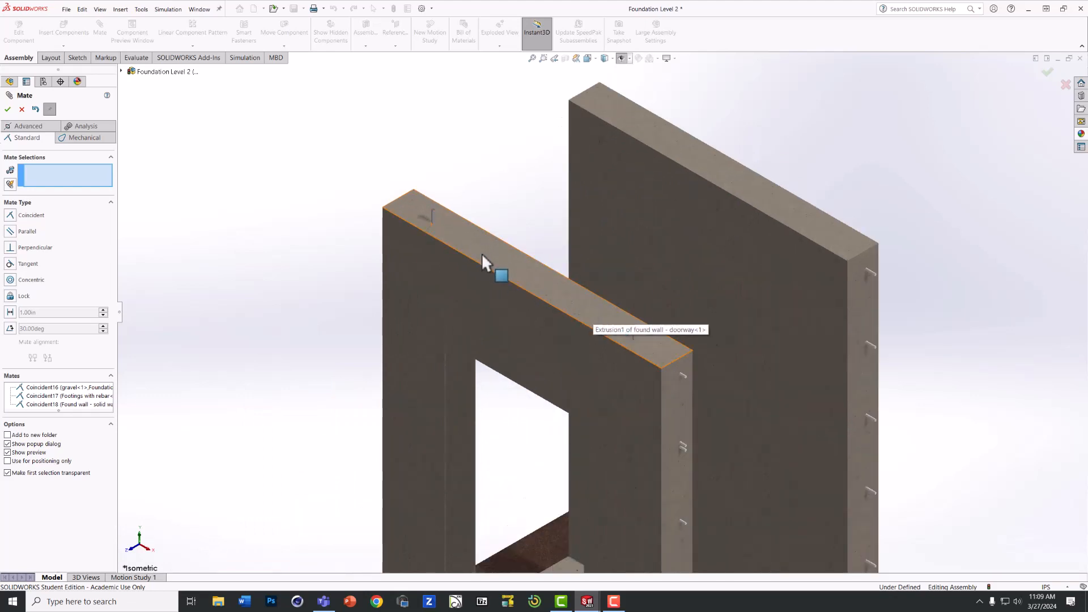
scroll(380, 313, "up", 2)
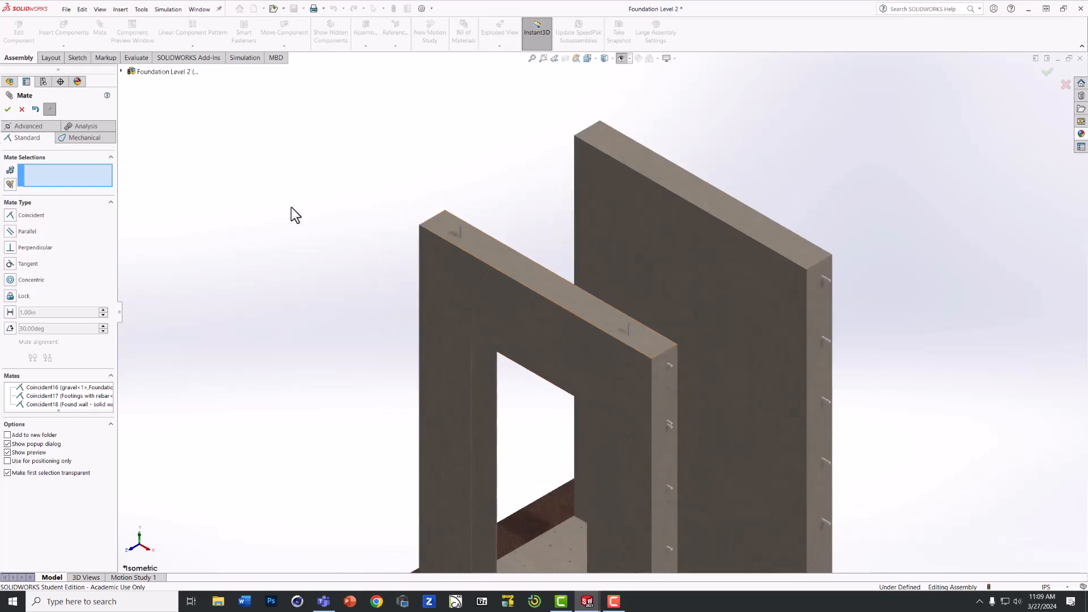
left_click(7, 110)
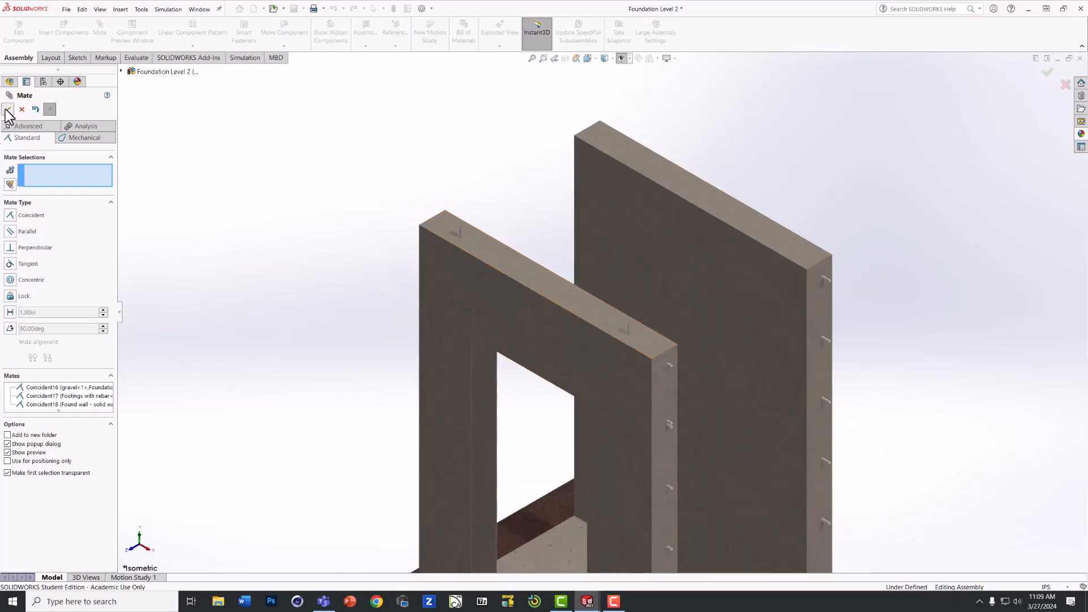
Insert the "porch rebar, bent - house side" component and place it above and beside the doorway wall
left_click(68, 32)
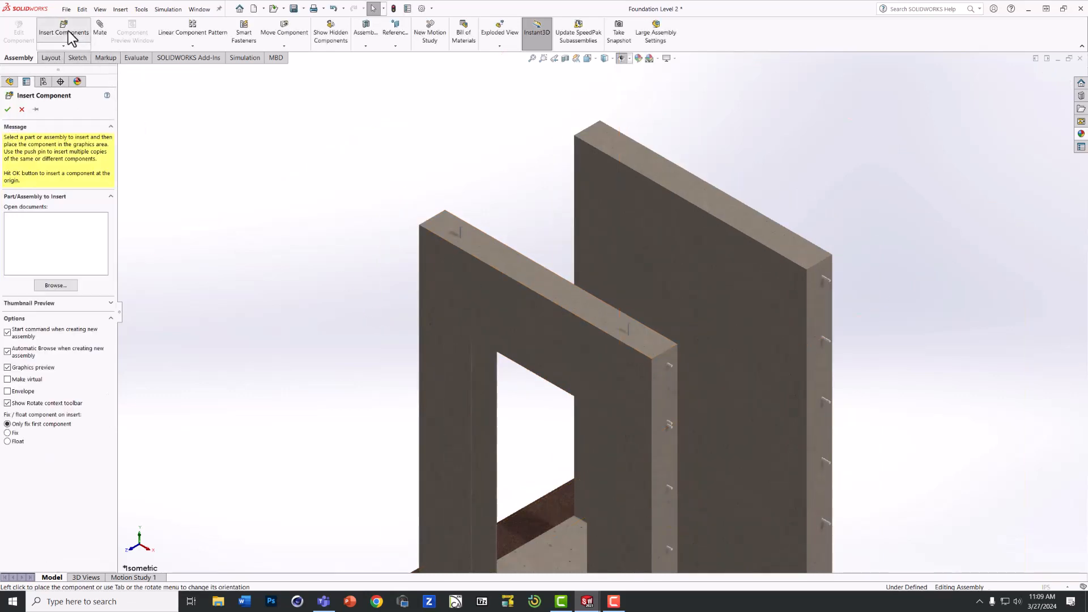
scroll(361, 249, "down", 1)
scroll(363, 250, "down", 2)
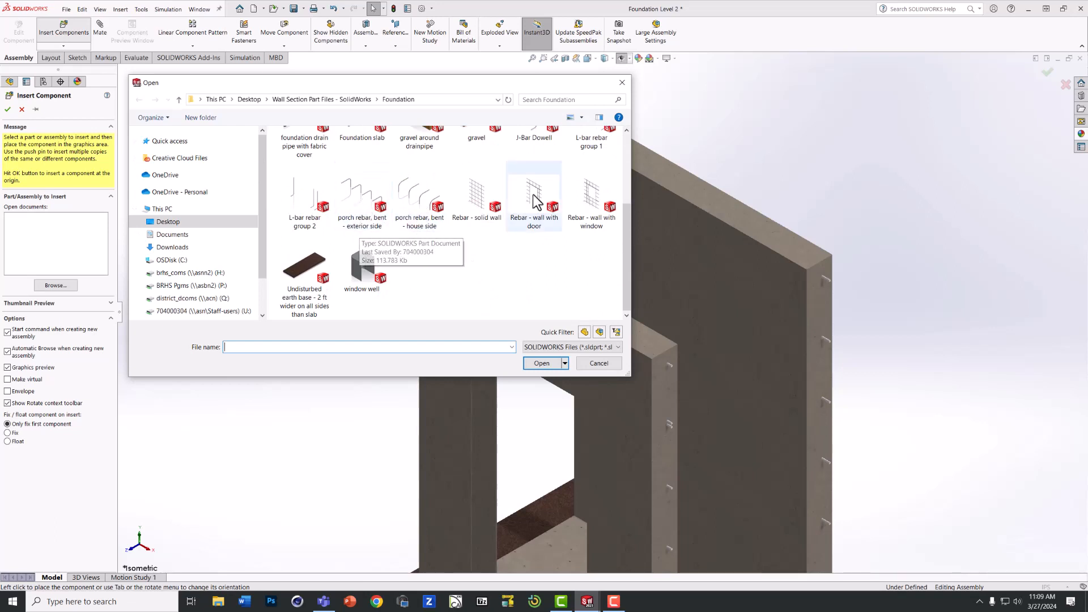
left_click(418, 199)
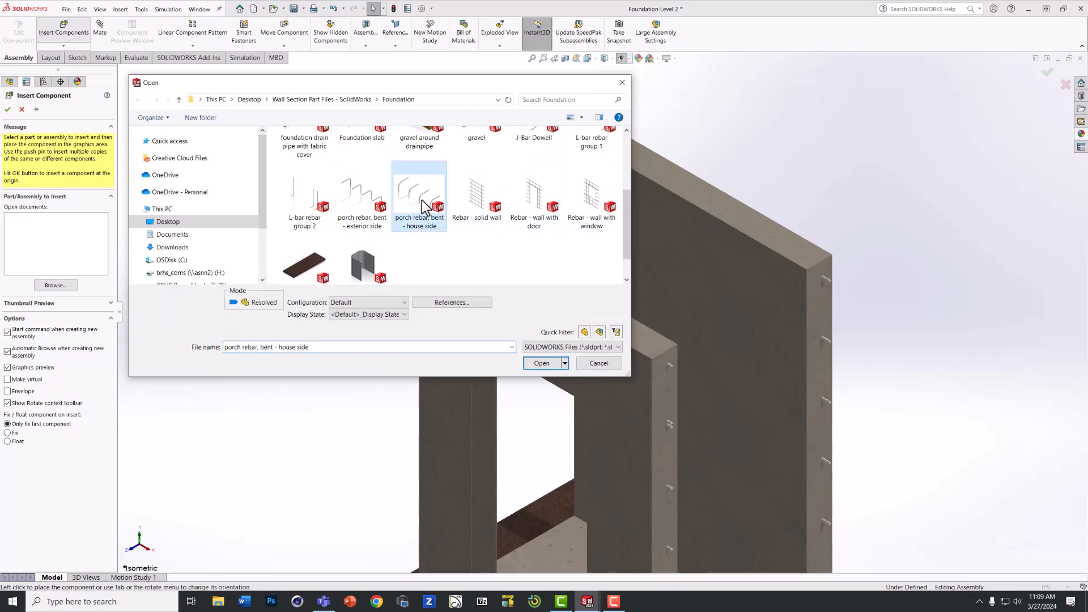
double_click(418, 200)
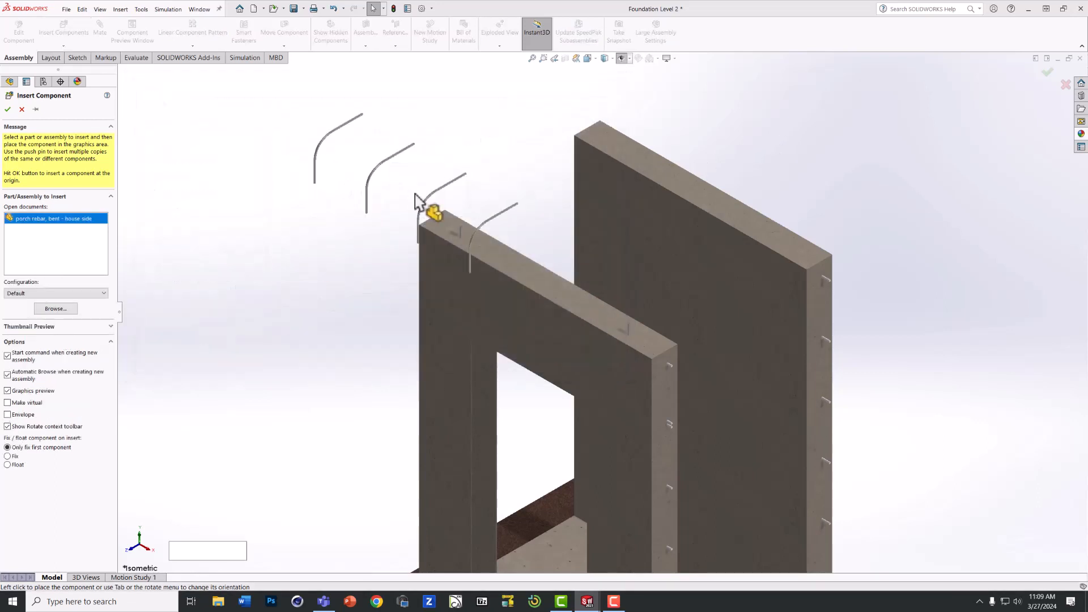
left_click(371, 190)
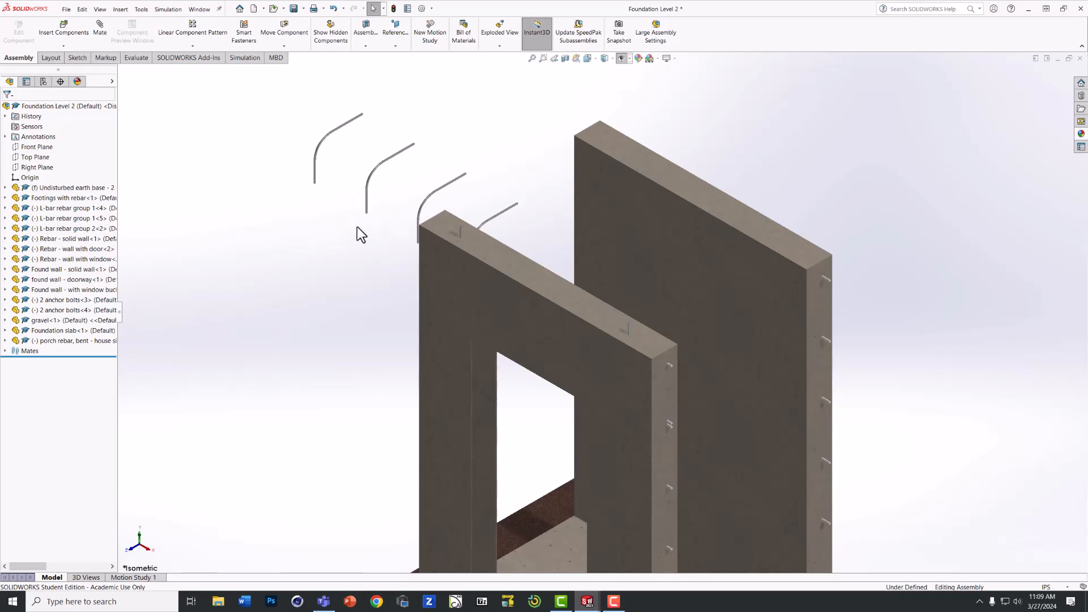
Add a coincident mate between a porch rebar's hidden bottom end face and the top face of the doorway wall
scroll(358, 226, "down", 4)
scroll(465, 238, "down", 6)
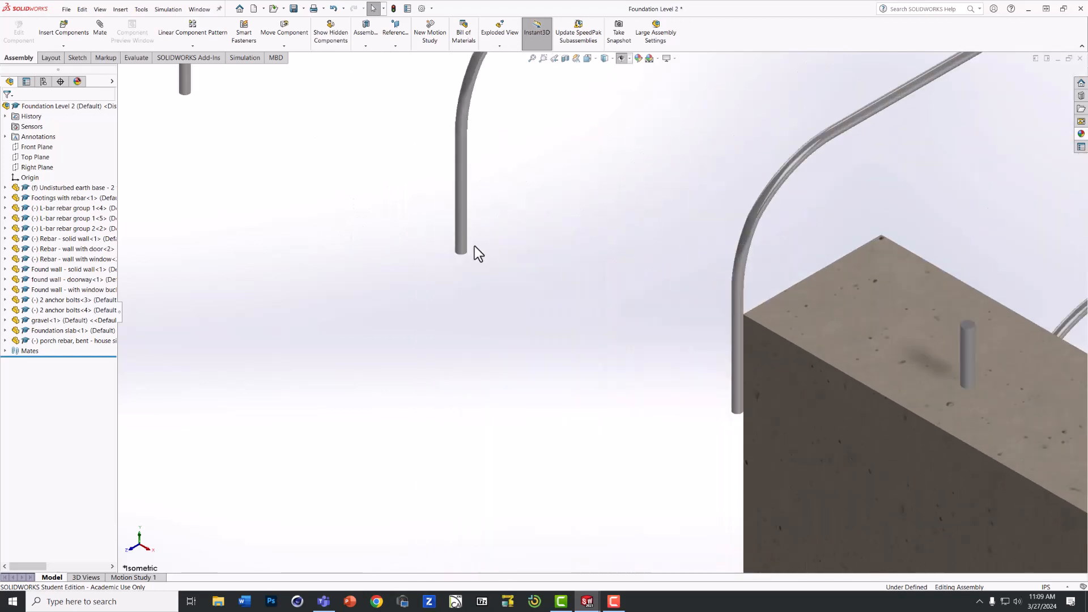
left_click(100, 27)
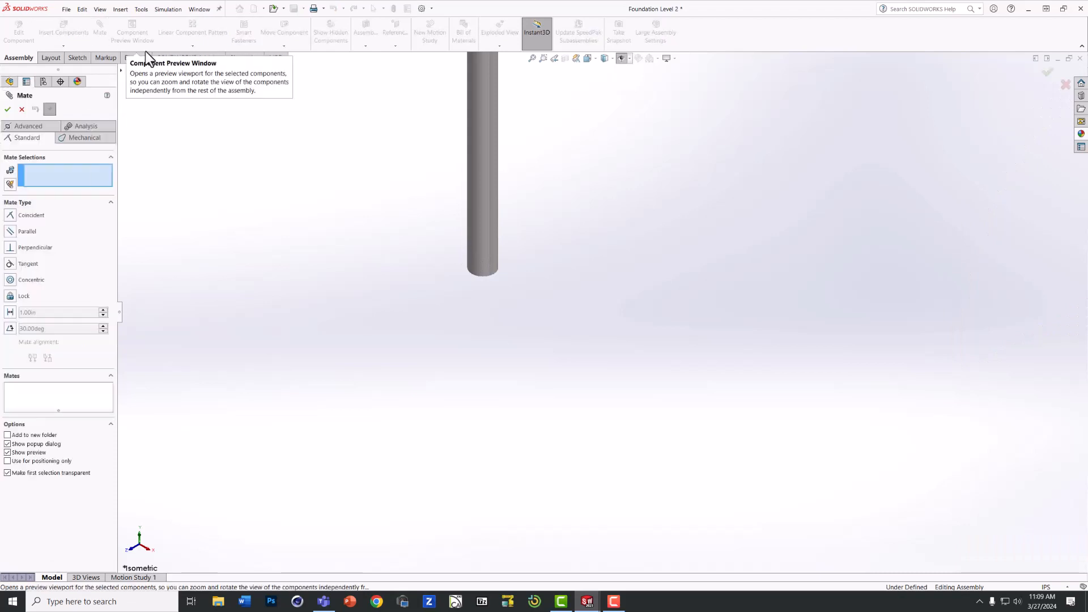
right_click(490, 272)
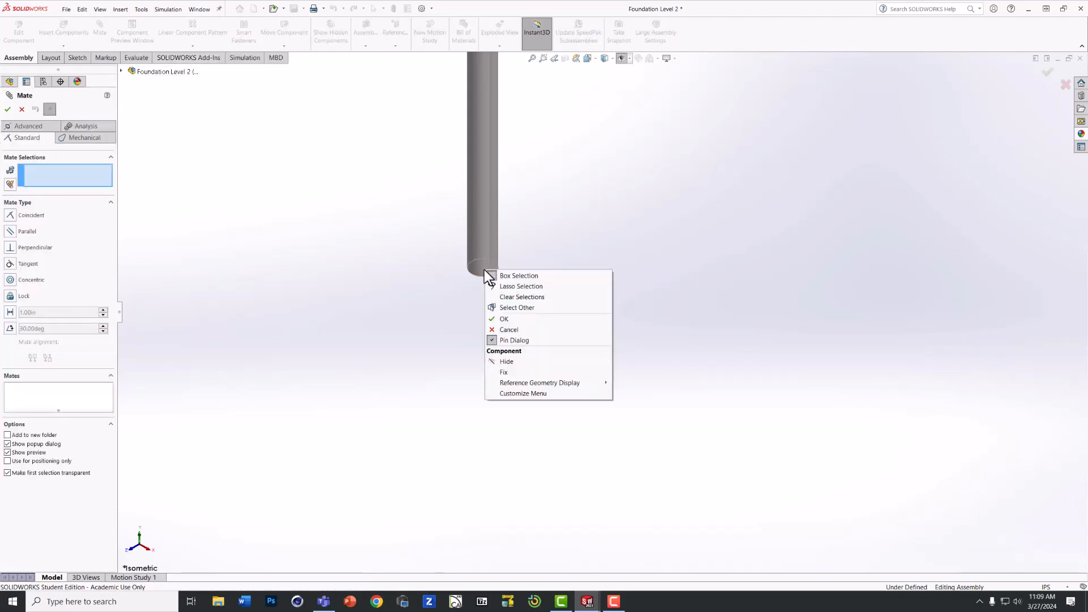
left_click(511, 306)
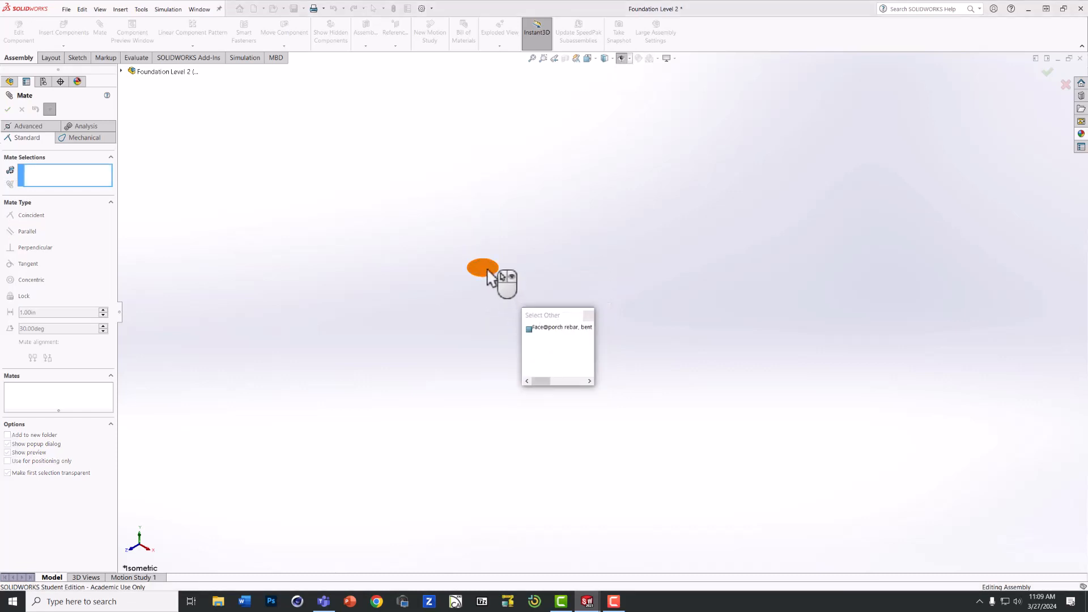
left_click(502, 280)
scroll(693, 313, "up", 5)
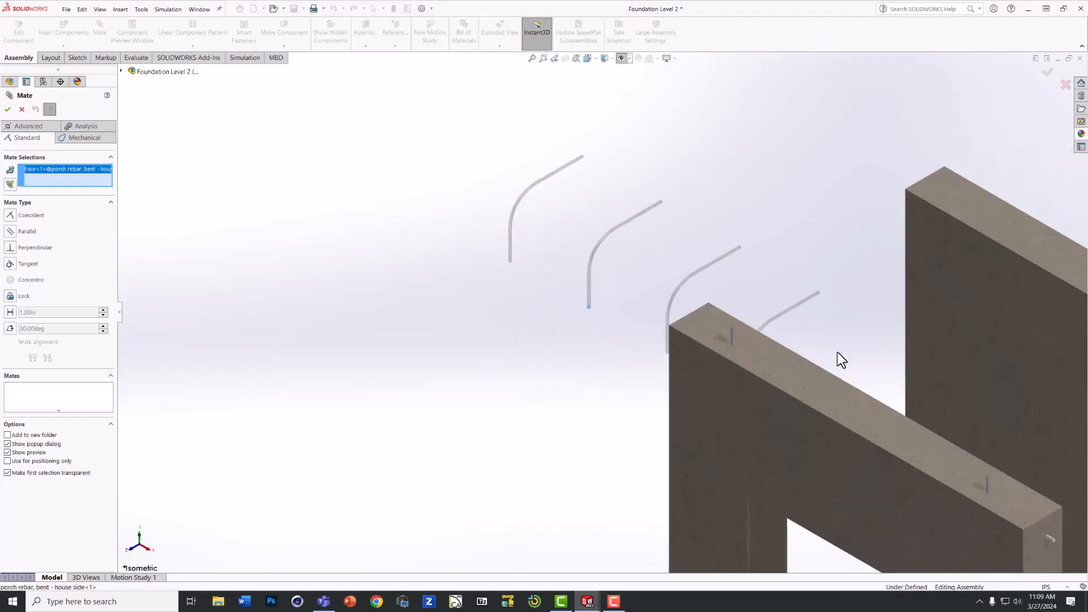
left_click(823, 397)
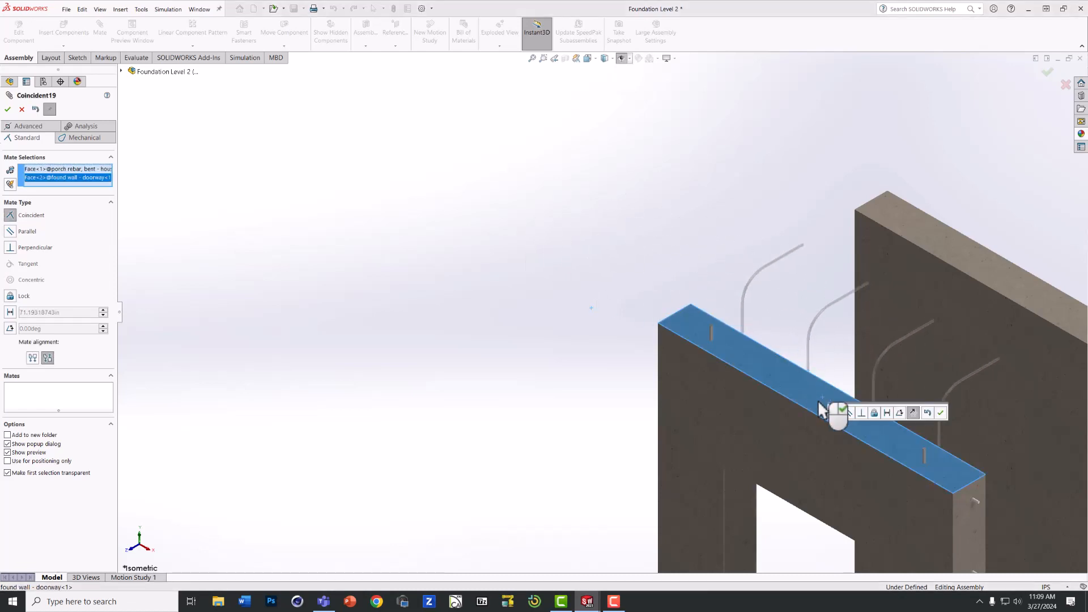
left_click(940, 413)
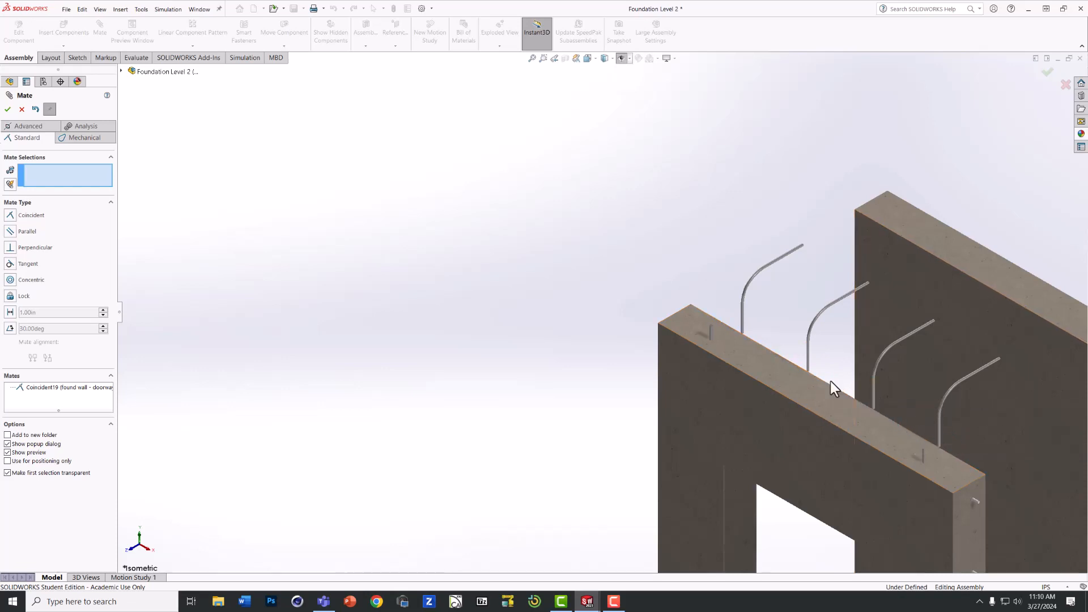
Add a 12 in distance mate between the vertical axis of the nearest house-side porch rebar and the doorway wall's end face
scroll(938, 434, "up", 2)
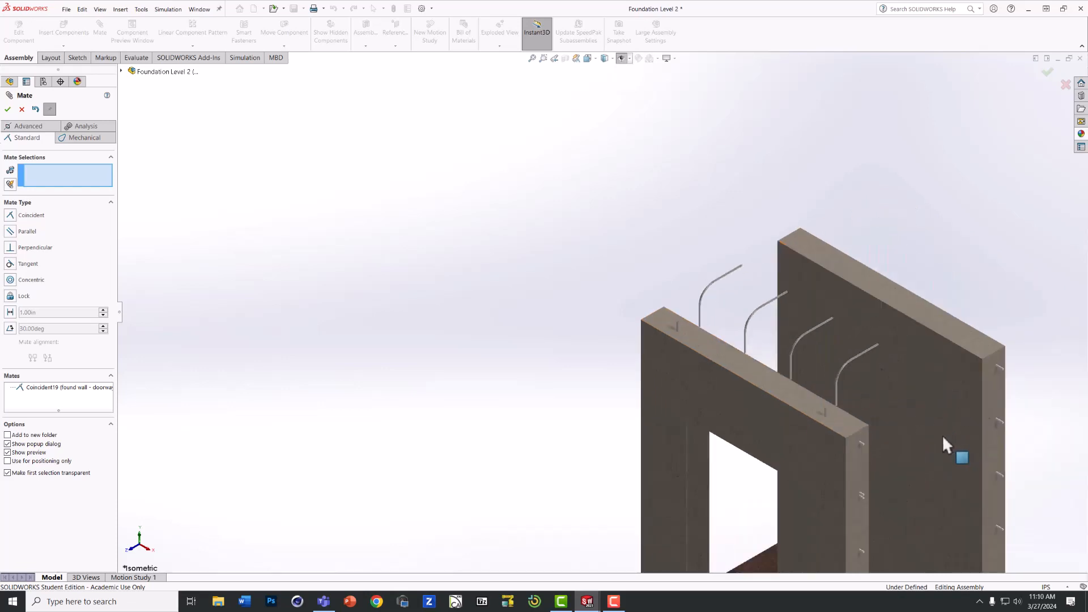
scroll(810, 399, "up", 2)
scroll(806, 400, "down", 8)
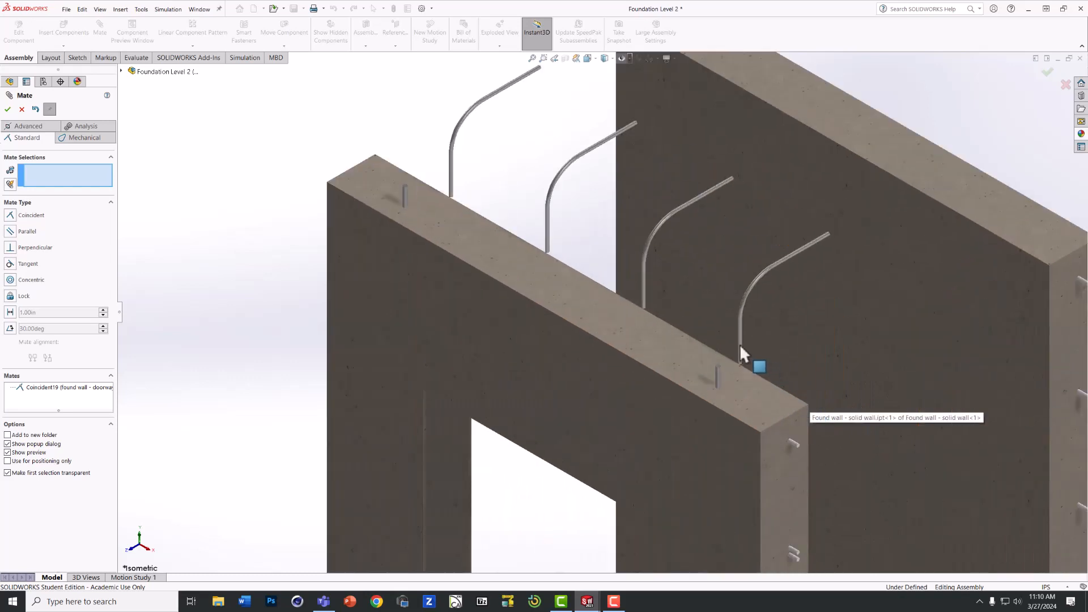
scroll(705, 315, "down", 4)
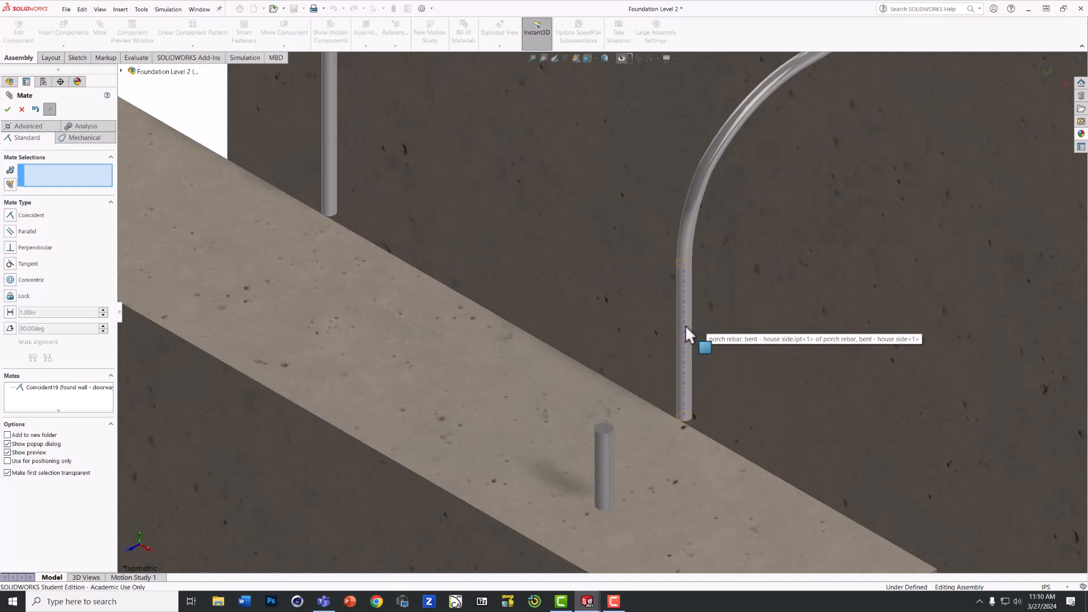
scroll(686, 326, "down", 2)
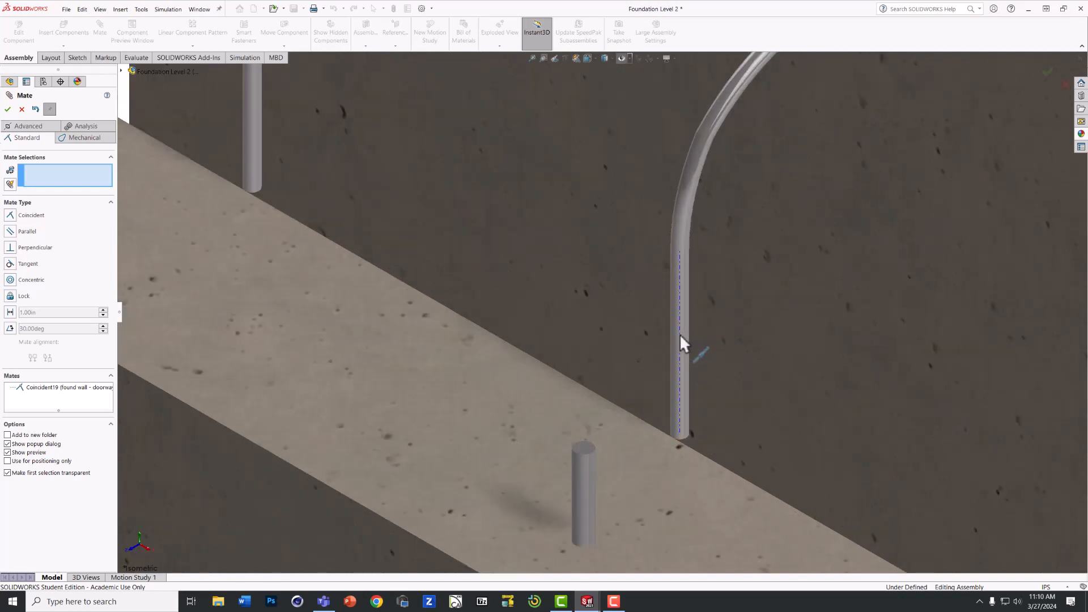
left_click(679, 337)
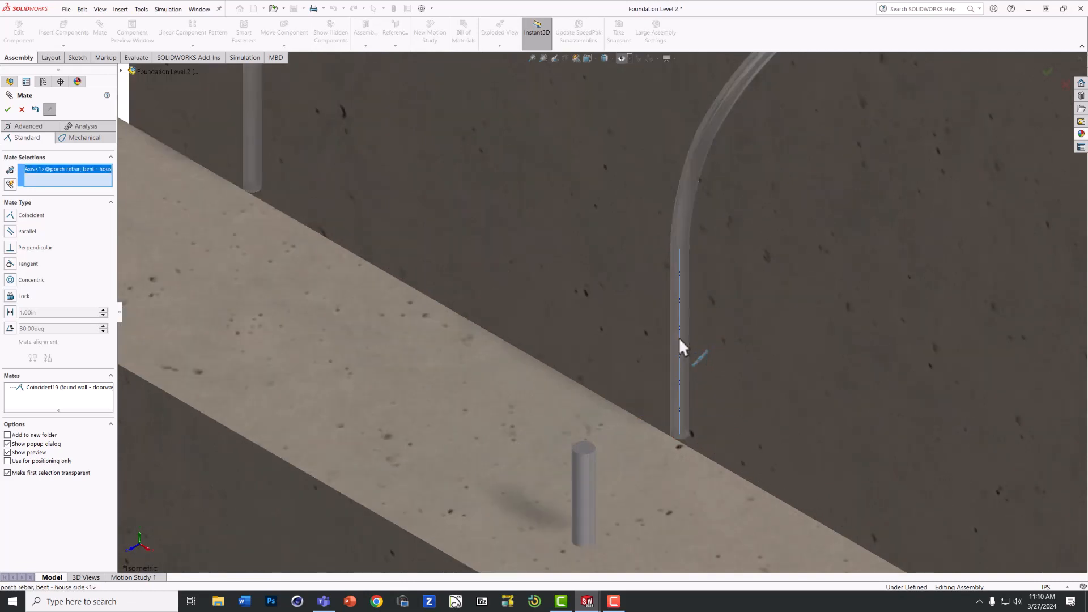
scroll(746, 384, "up", 4)
scroll(817, 437, "up", 1)
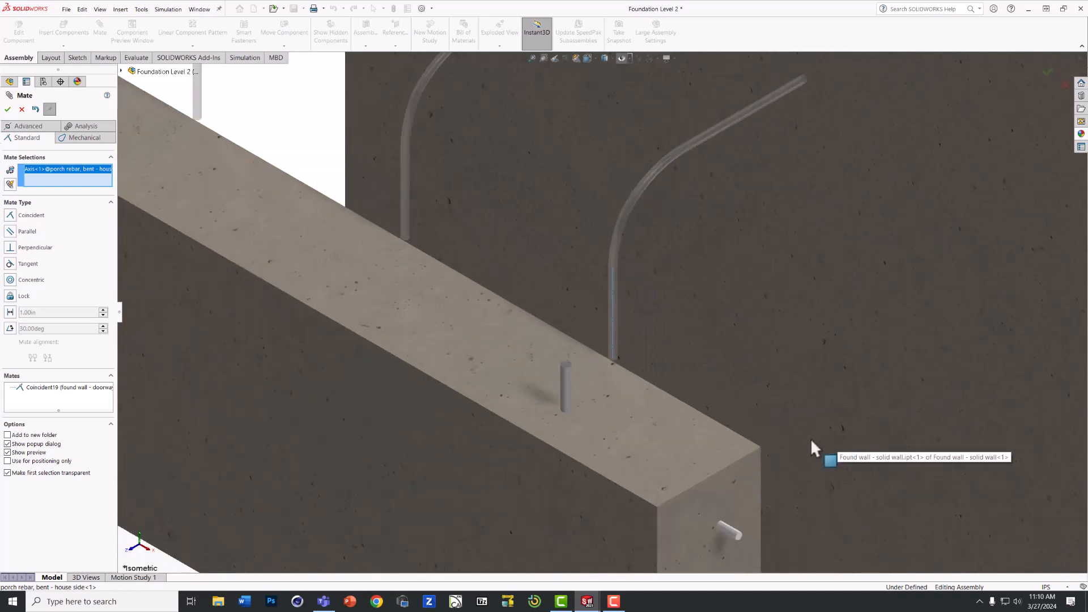
left_click(709, 493)
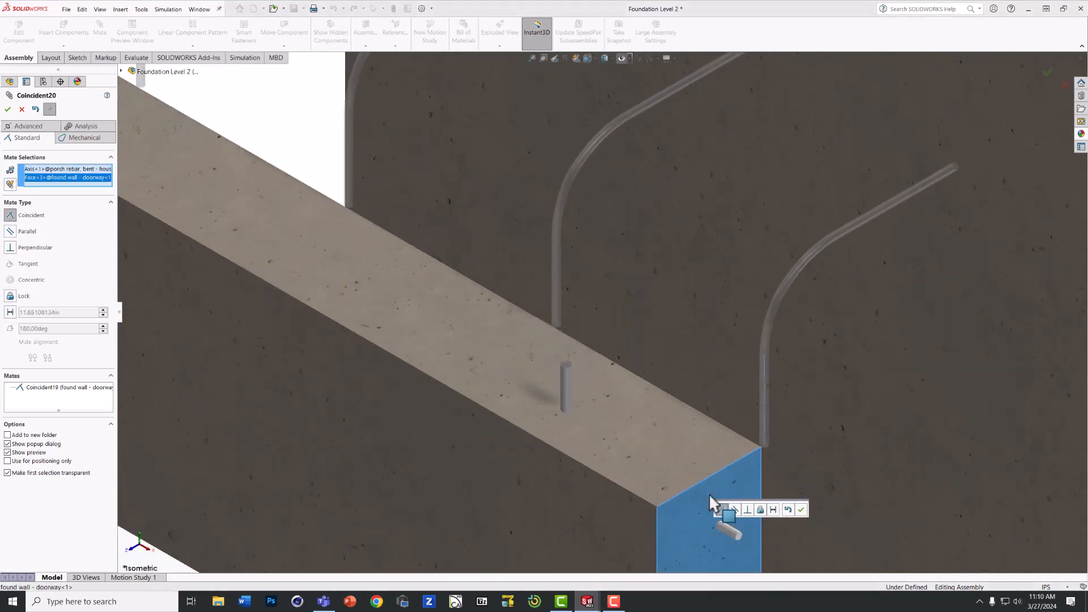
left_click(773, 509)
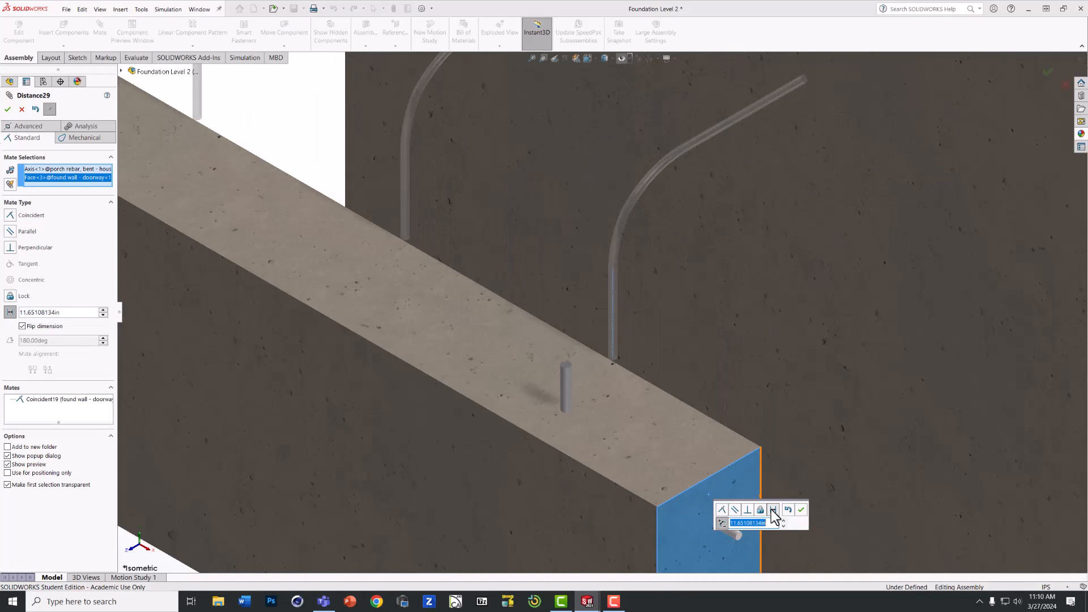
type("12")
left_click(801, 509)
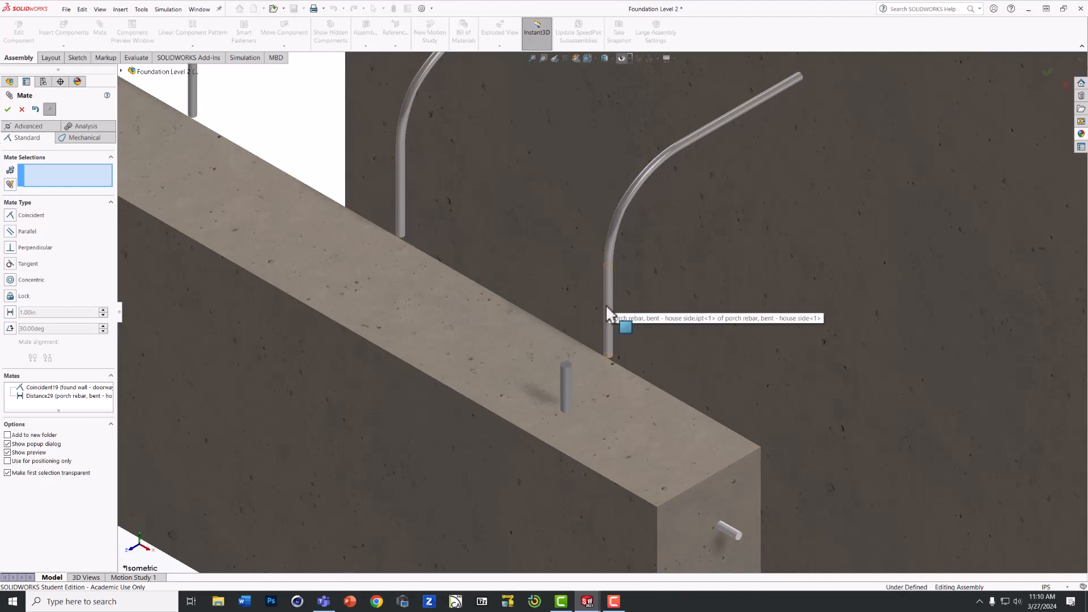
Add a 6 in distance mate between the porch rebar's vertical axis and the doorway wall's broad face opposite the solid wall, and finish mating
scroll(606, 304, "up", 2)
scroll(607, 307, "down", 5)
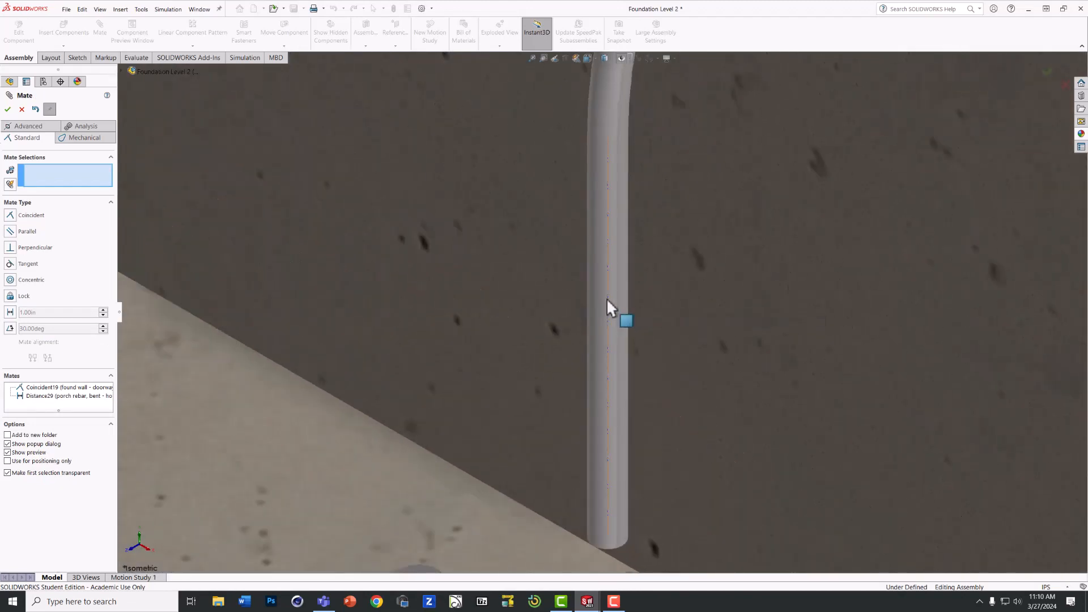
left_click(607, 307)
scroll(594, 376, "up", 5)
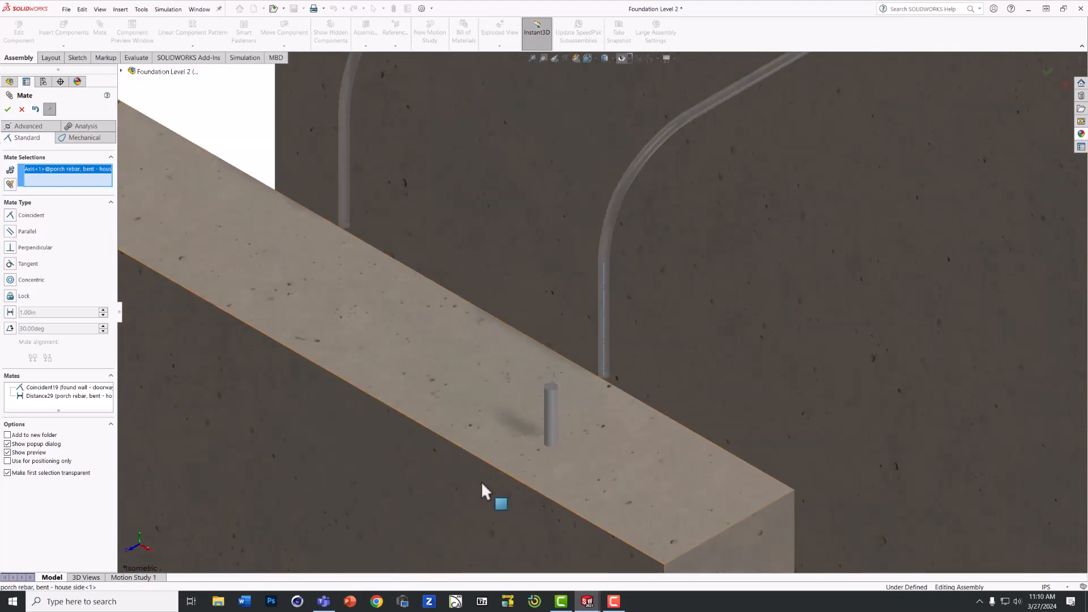
left_click(463, 476)
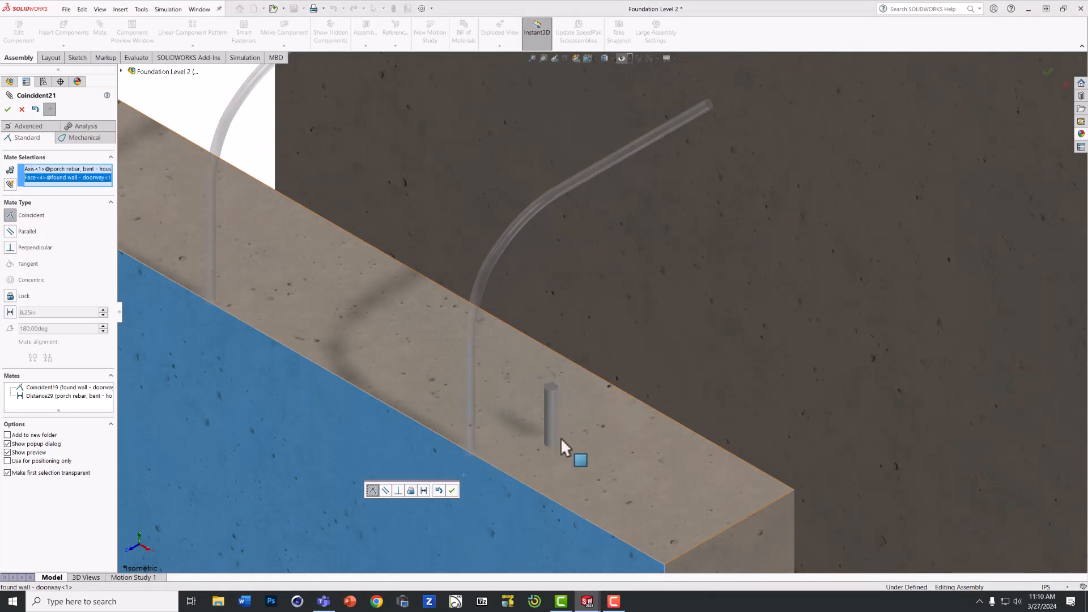
left_click(422, 491)
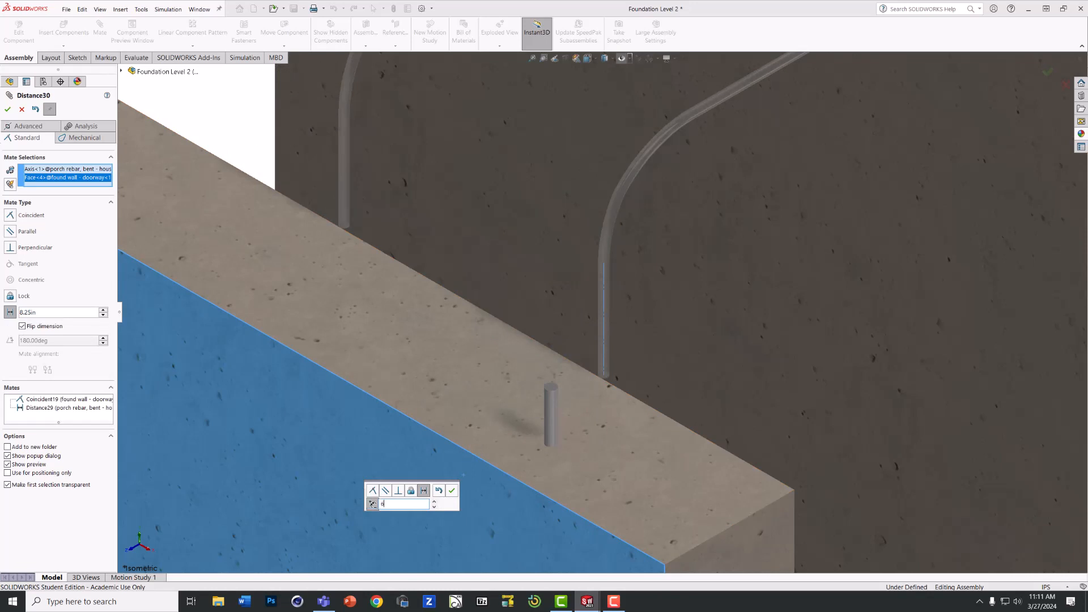
type("6")
key("Return")
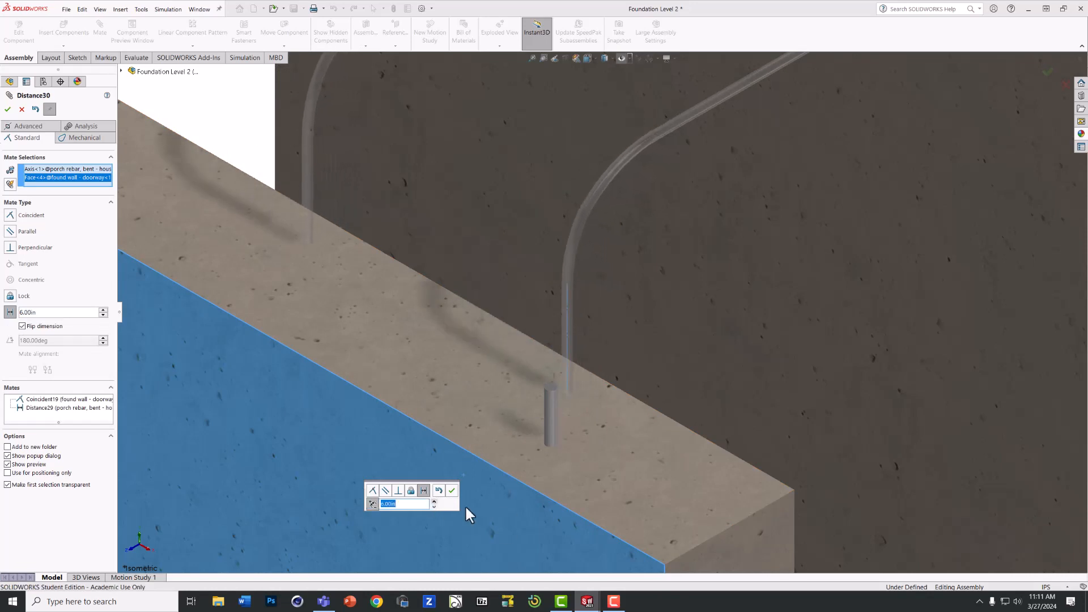
scroll(653, 389, "down", 3)
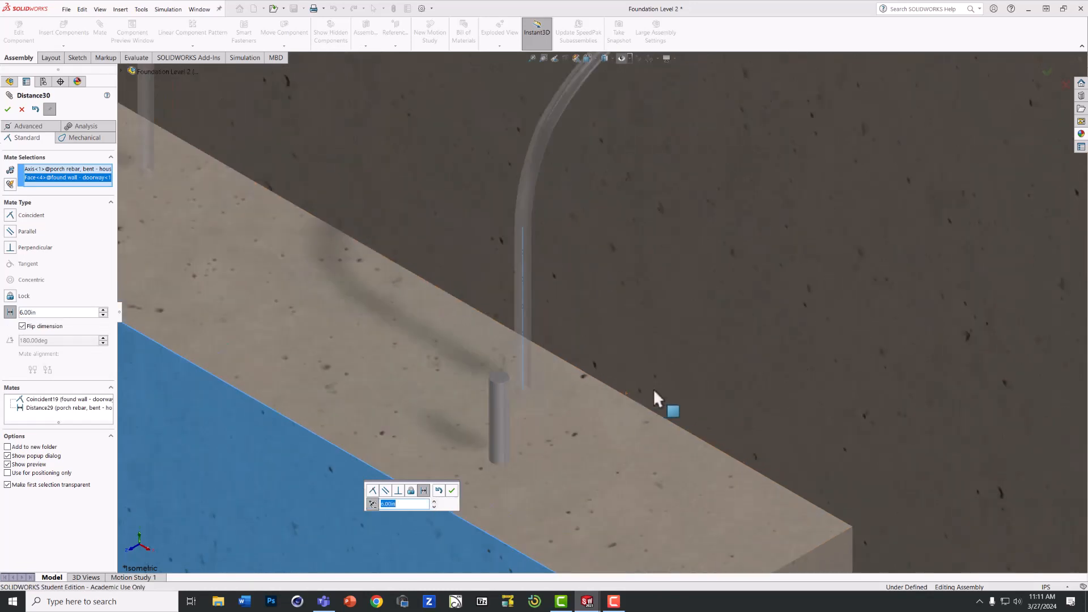
scroll(612, 381, "up", 2)
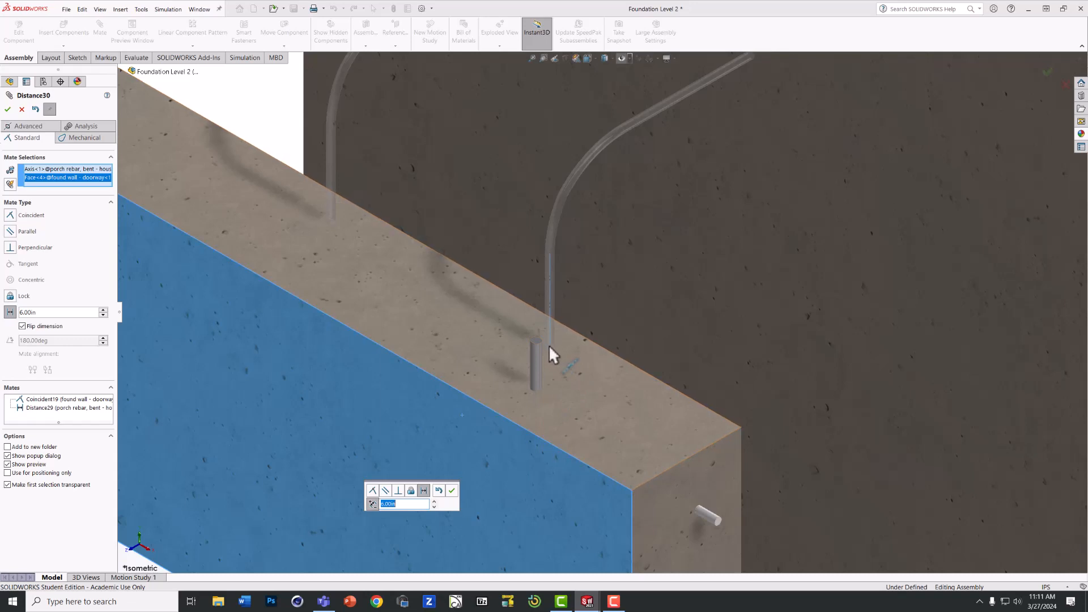
left_click(453, 491)
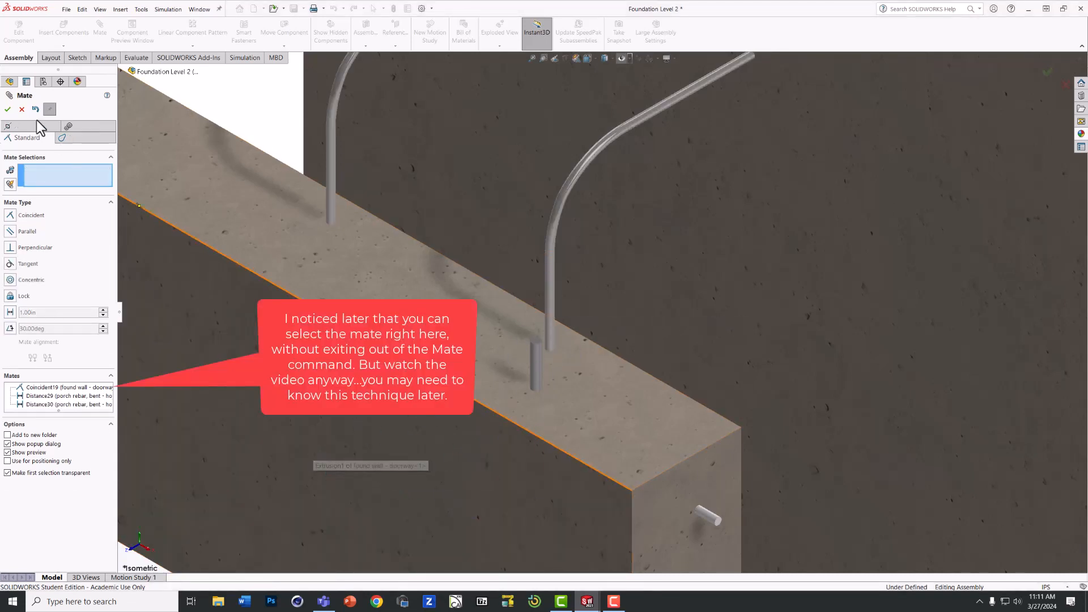
left_click(7, 110)
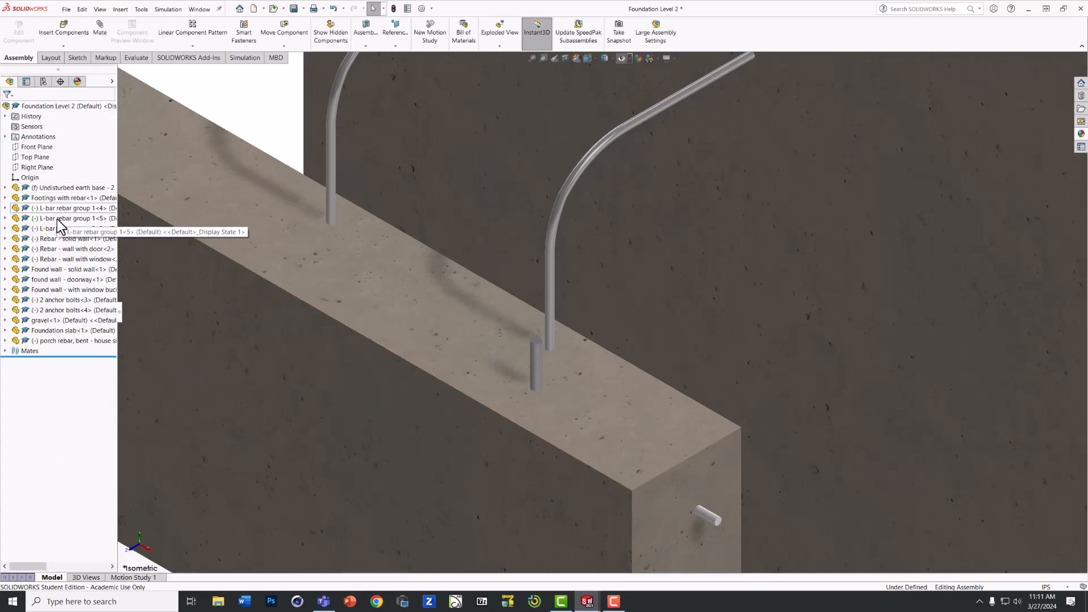
Change the coincident mate between the house-side porch rebar and the doorway wall's top face to a 6 in distance with flipped dimension
left_click(5, 351)
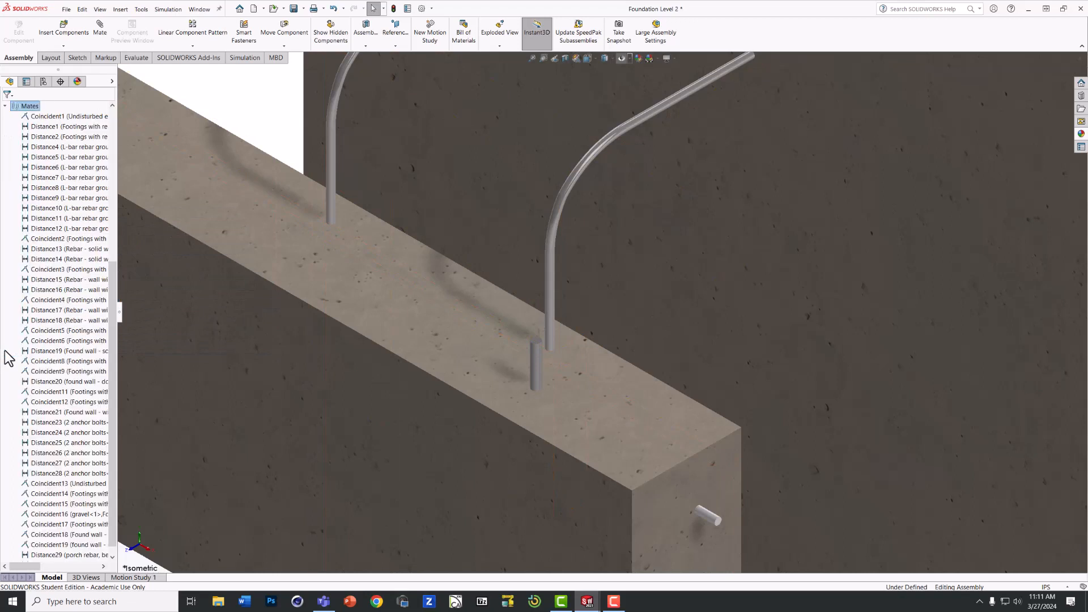
left_click_drag(112, 306, 112, 324)
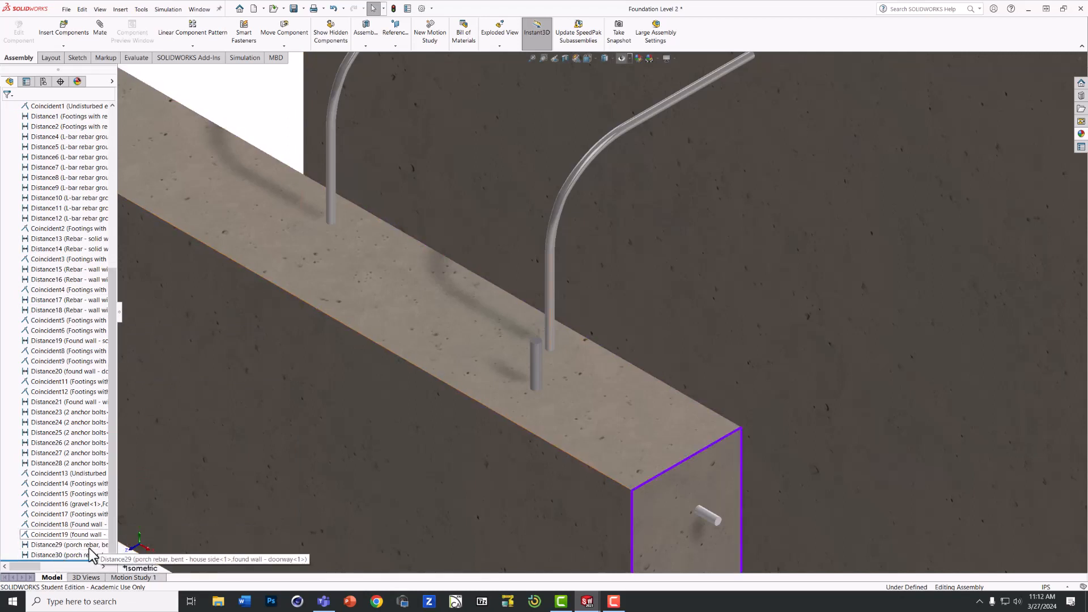
right_click(45, 535)
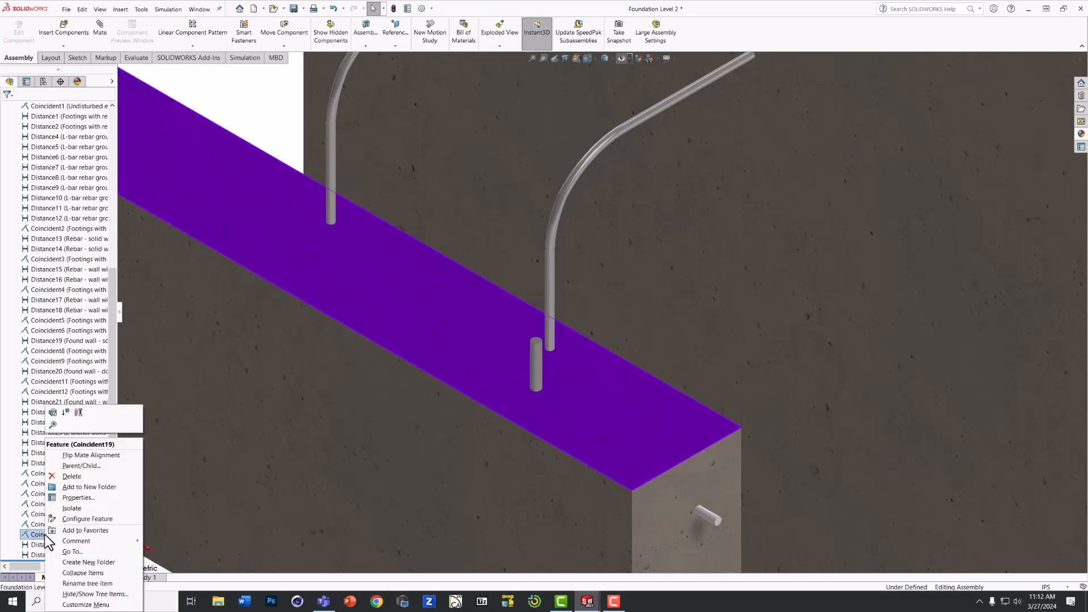
left_click(53, 413)
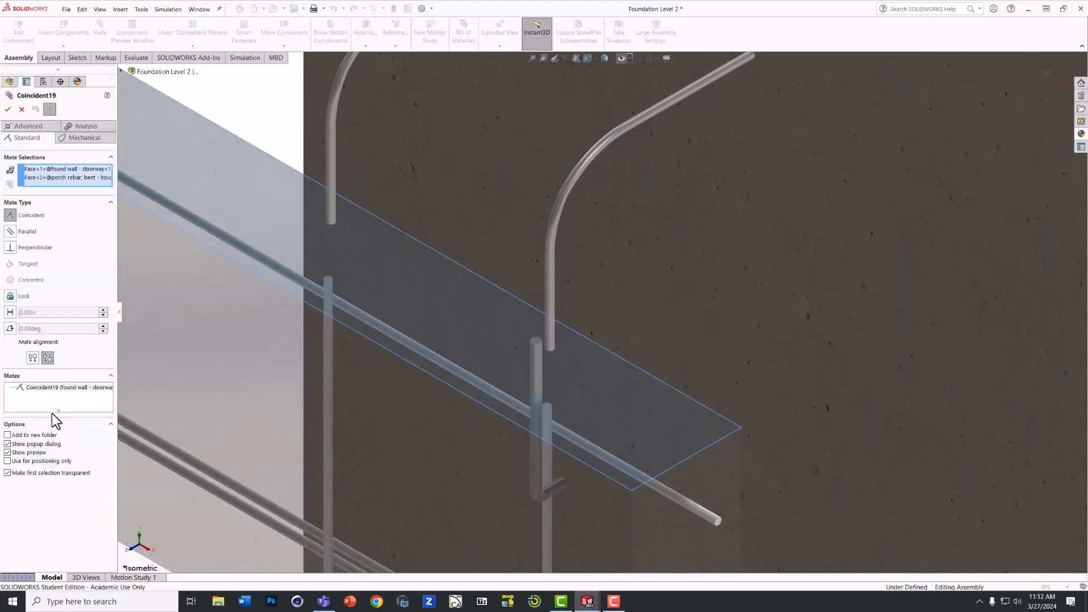
left_click(10, 312)
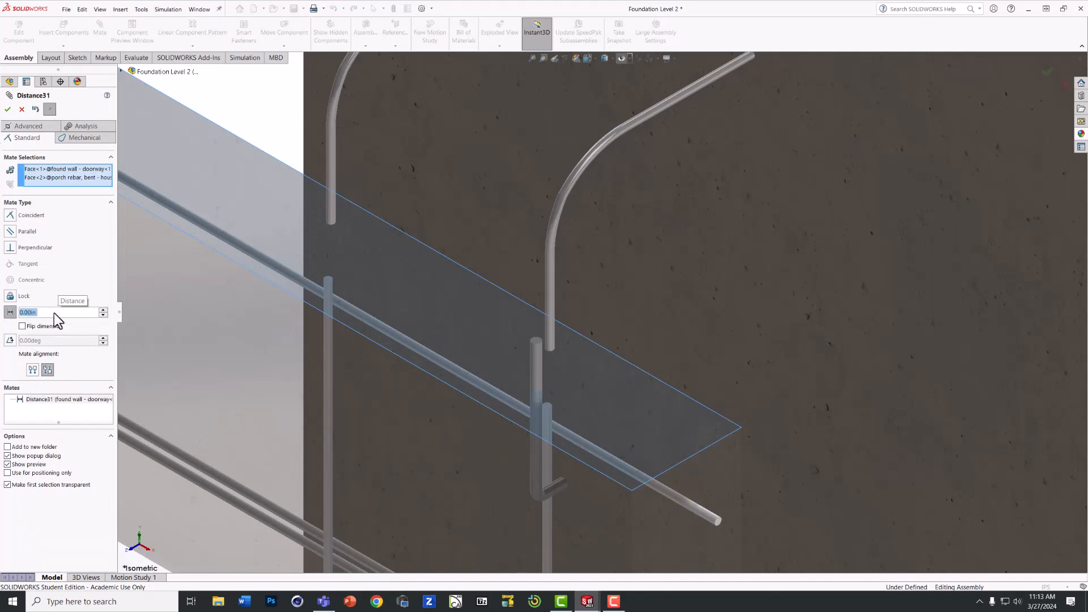
type("6")
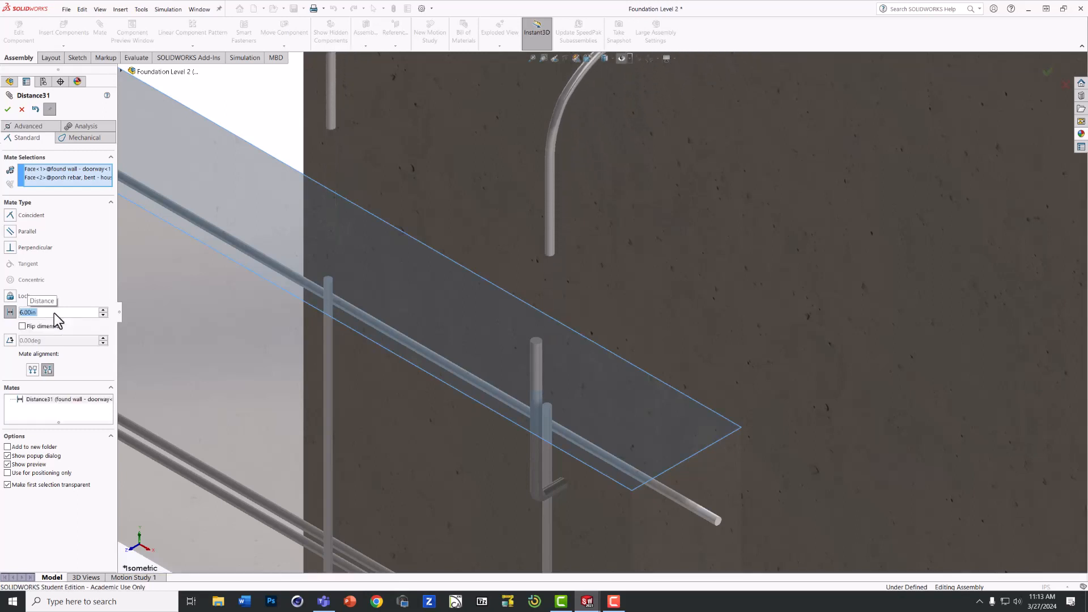
left_click(22, 326)
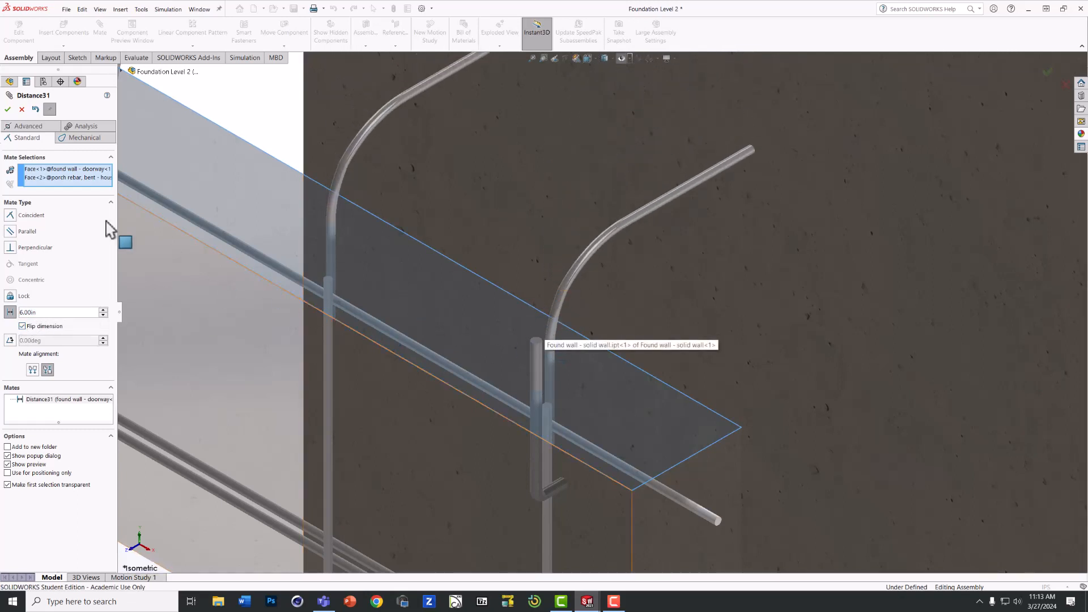
left_click(7, 110)
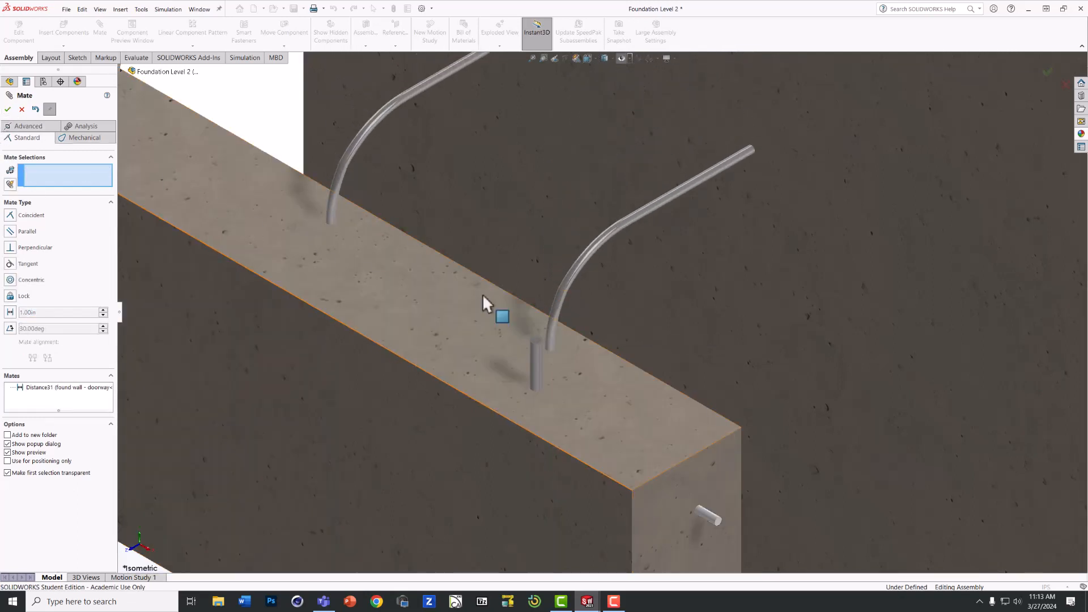
scroll(668, 317, "down", 4)
scroll(644, 333, "up", 4)
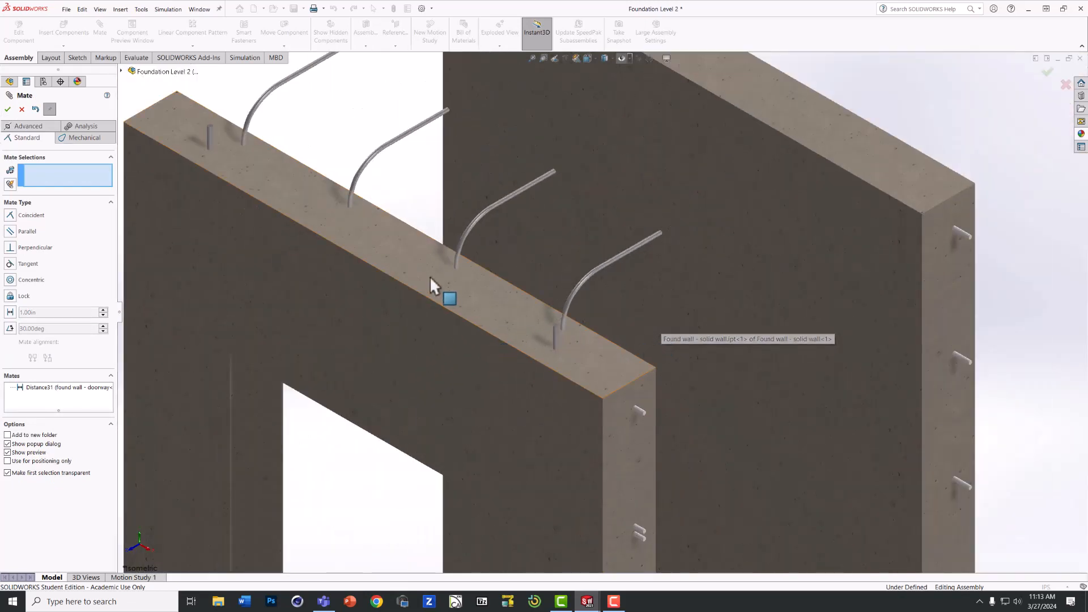
middle_click_drag(429, 274, 558, 283)
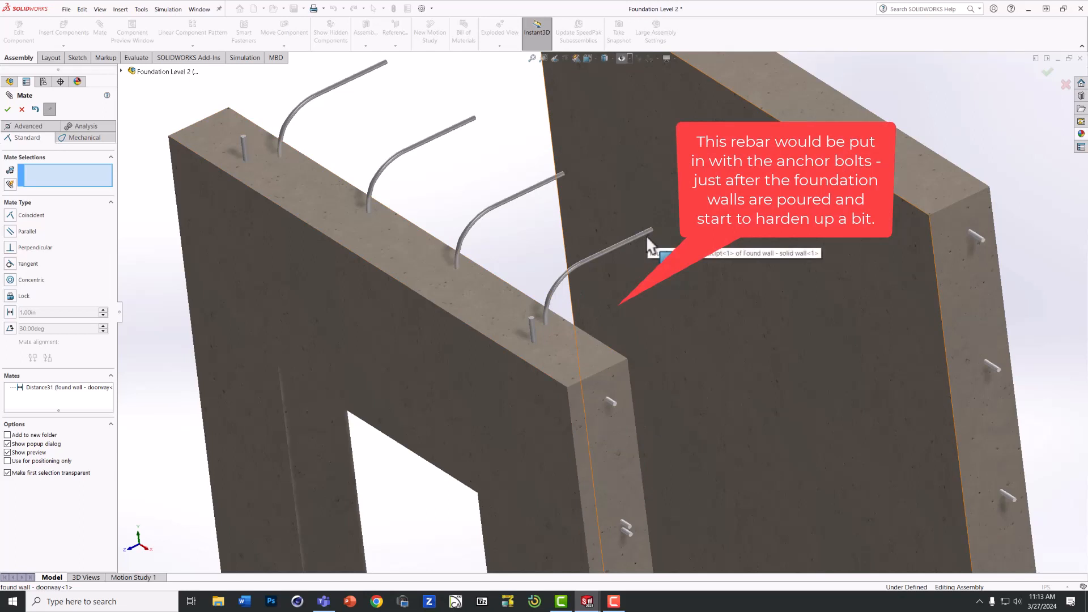
scroll(504, 173, "up", 5)
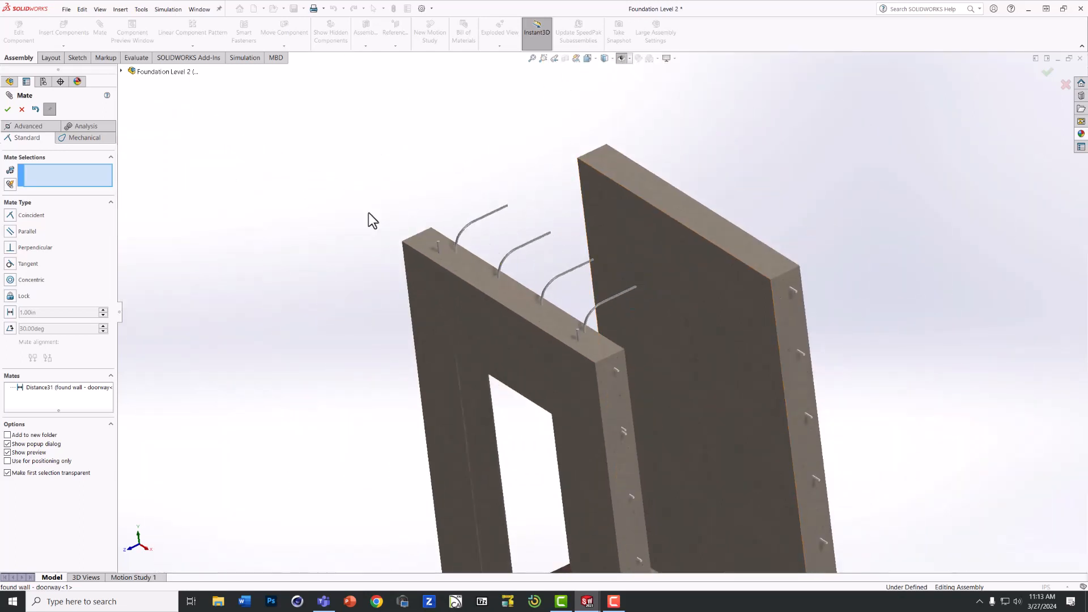
left_click(8, 109)
Insert the "porch rebar, bent - exterior side" component and place it above and beyond the solid wall
left_click(65, 28)
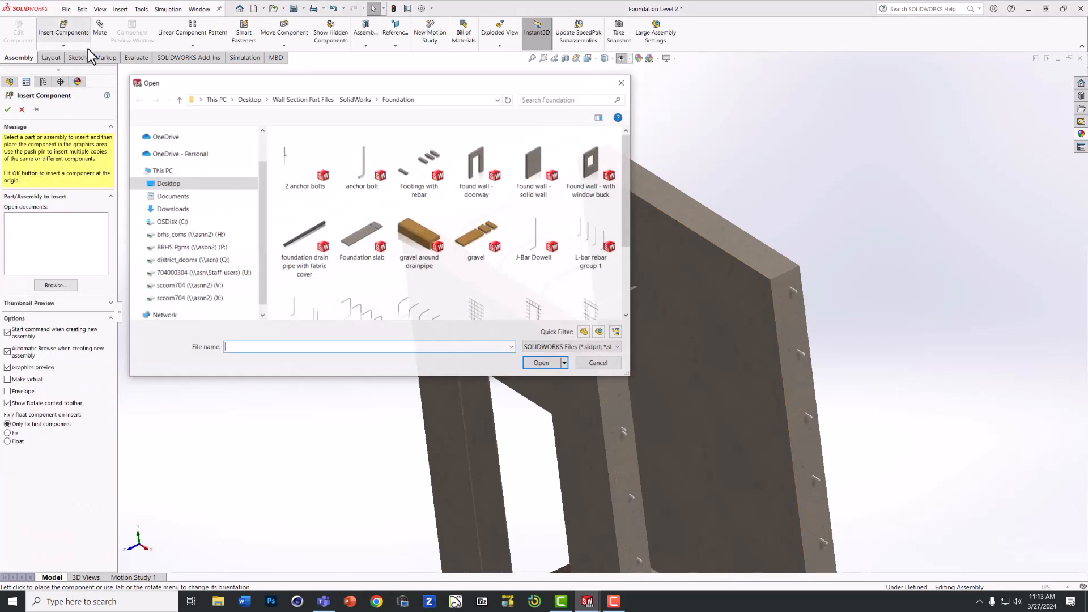
scroll(417, 260, "down", 1)
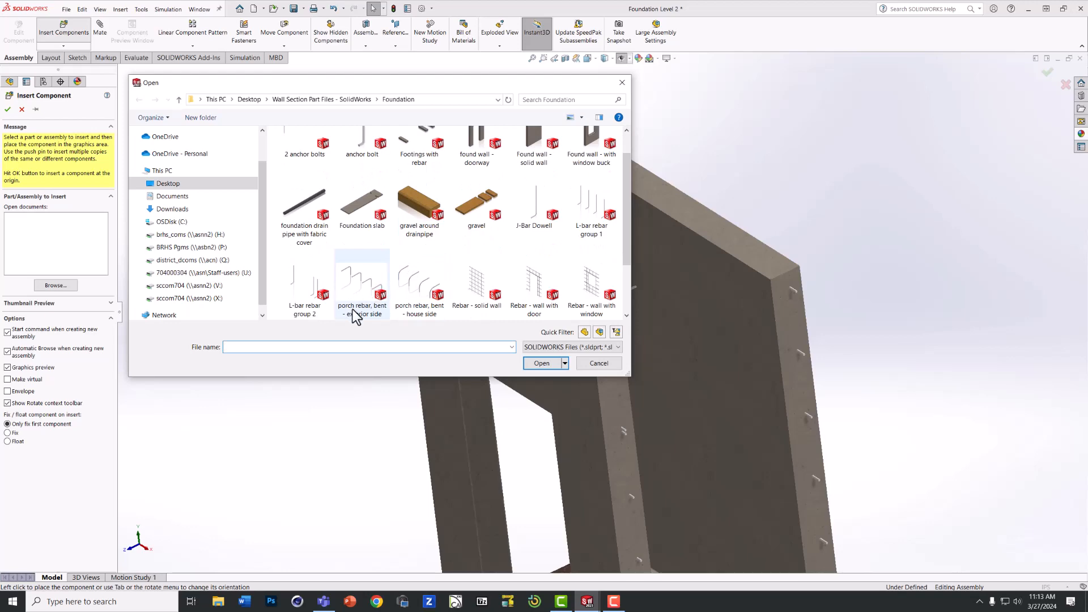
scroll(357, 306, "down", 3)
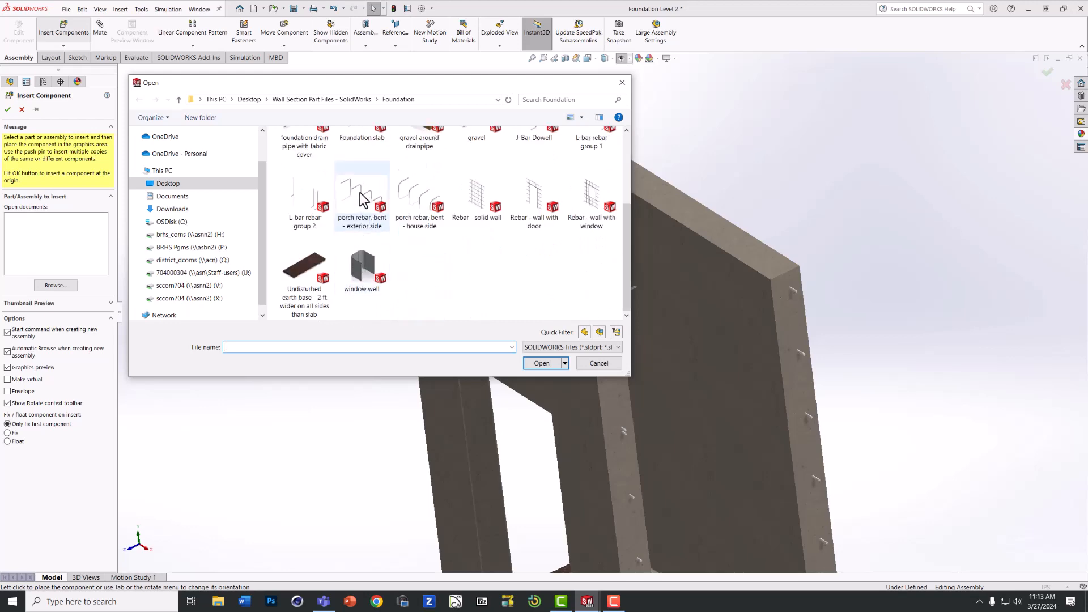
double_click(363, 199)
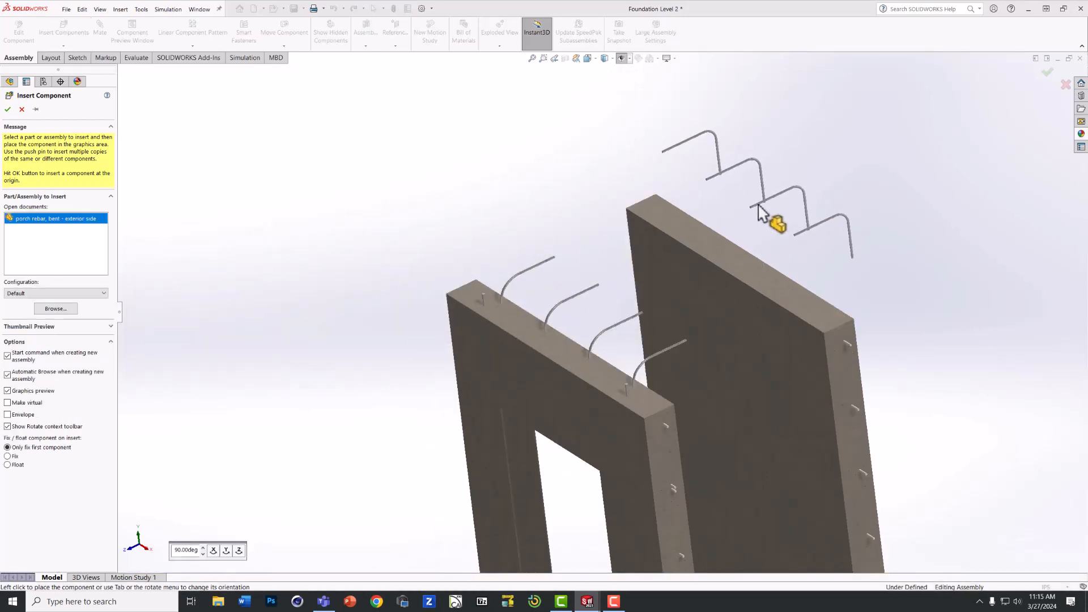
left_click(760, 213)
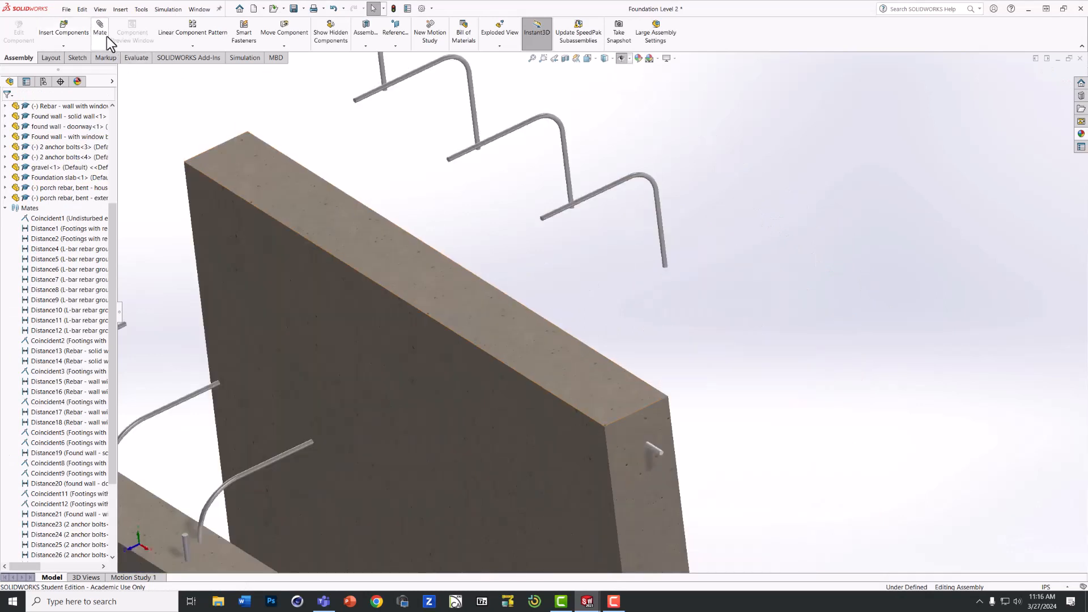
Add a coincident mate between the lower end face of the nearest exterior-side porch rebar and the solid wall's top face
left_click(100, 29)
scroll(664, 271, "down", 10)
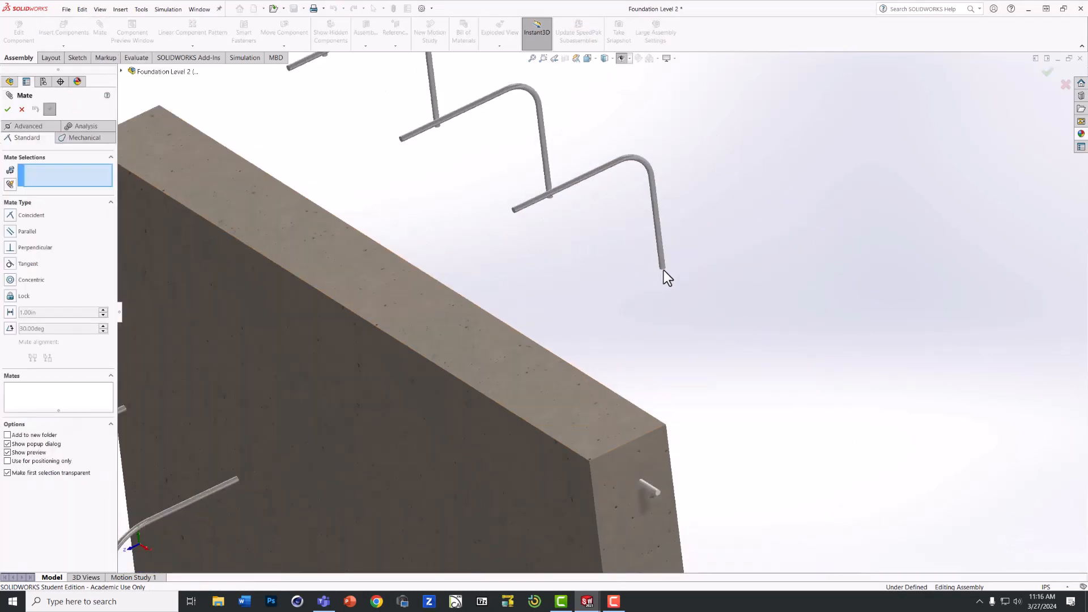
scroll(634, 283, "down", 3)
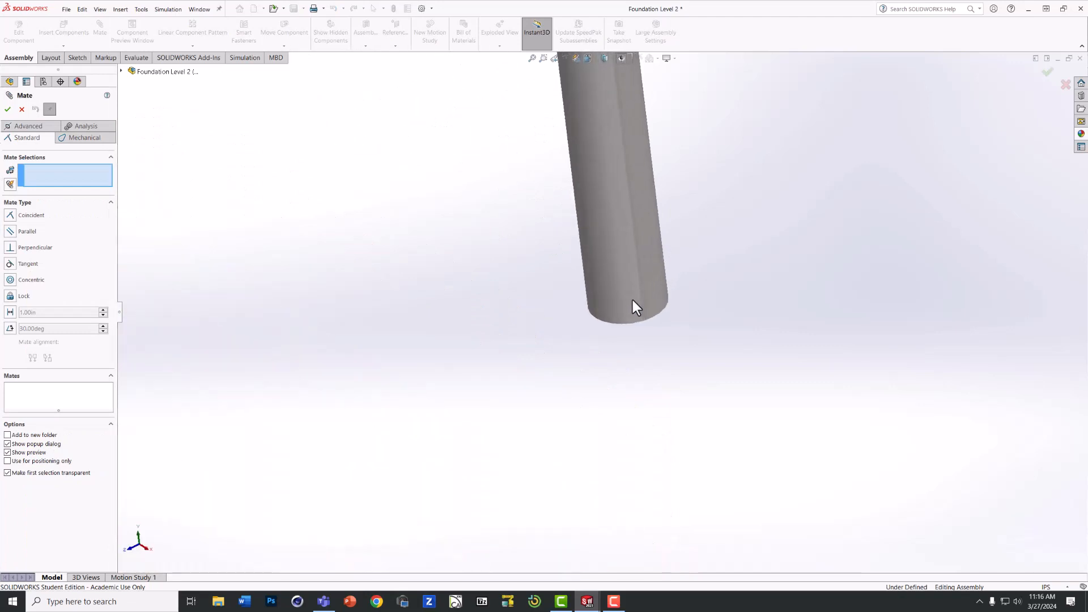
right_click(629, 305)
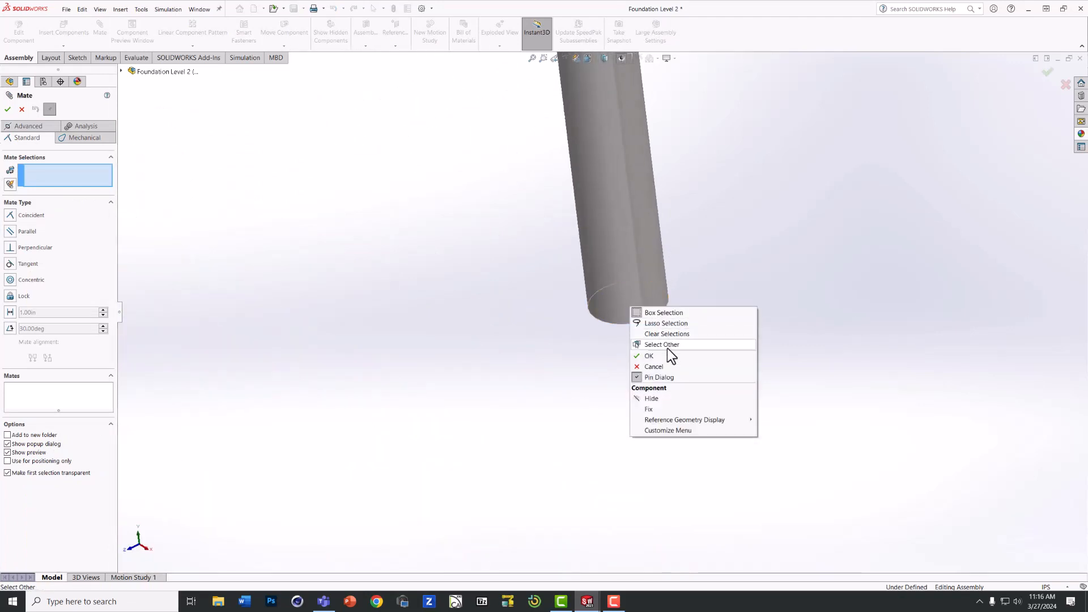
left_click(668, 348)
left_click(635, 309)
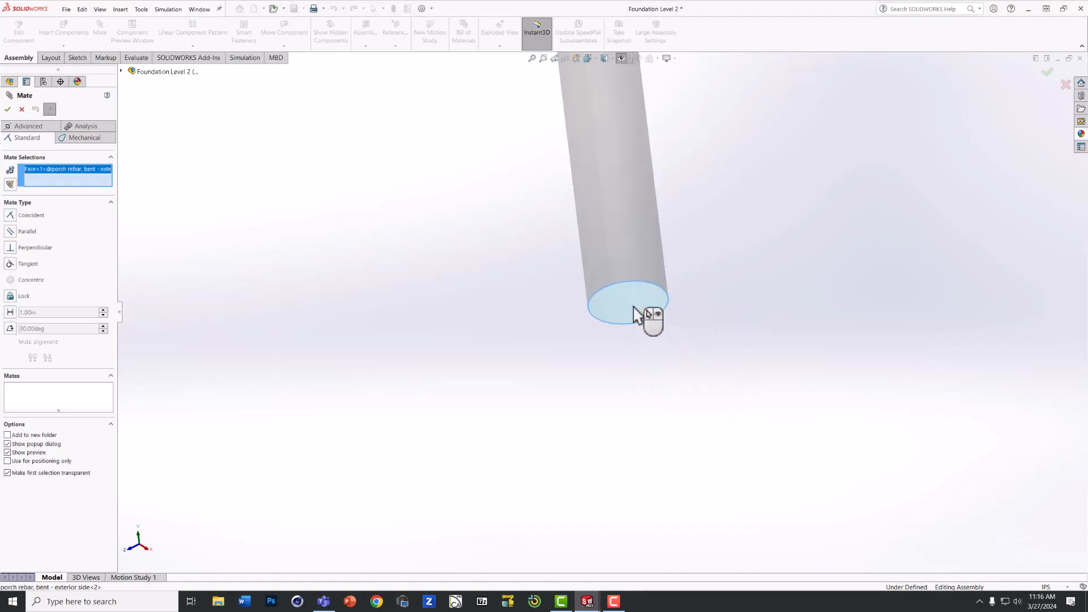
scroll(662, 427, "up", 6)
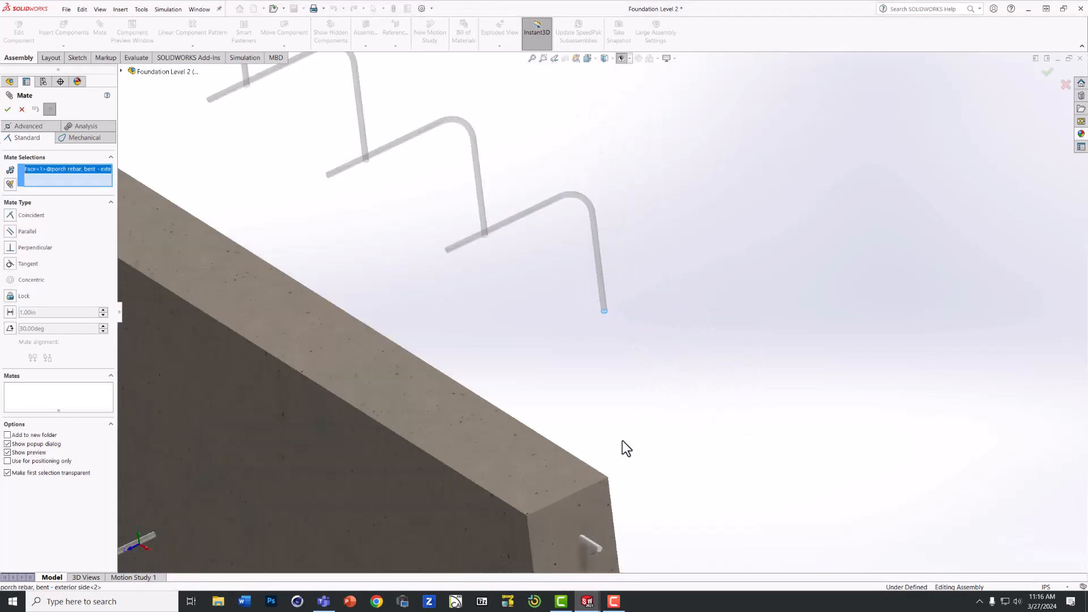
left_click(536, 468)
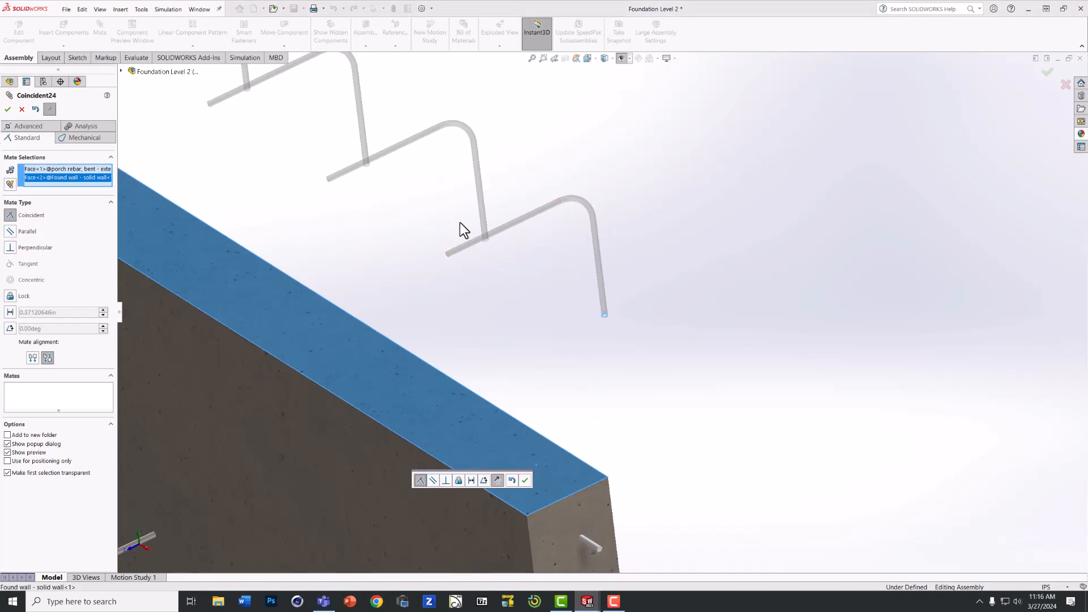
left_click(525, 480)
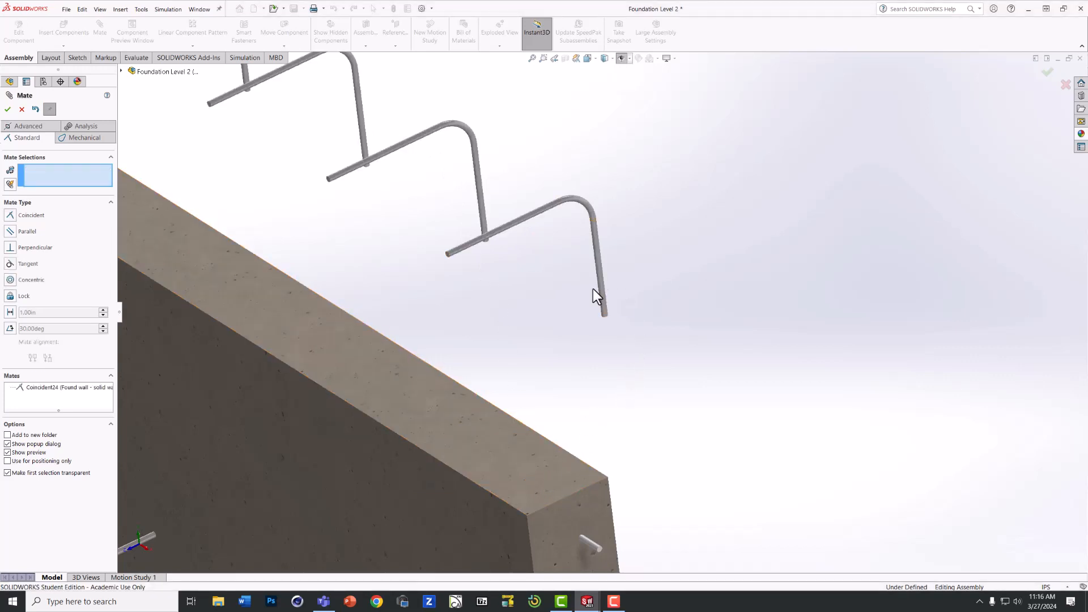
Add a 12 in distance mate between the vertical axis of the nearest exterior-side porch rebar and the solid wall's end face
scroll(593, 288, "up", 1)
scroll(595, 291, "down", 5)
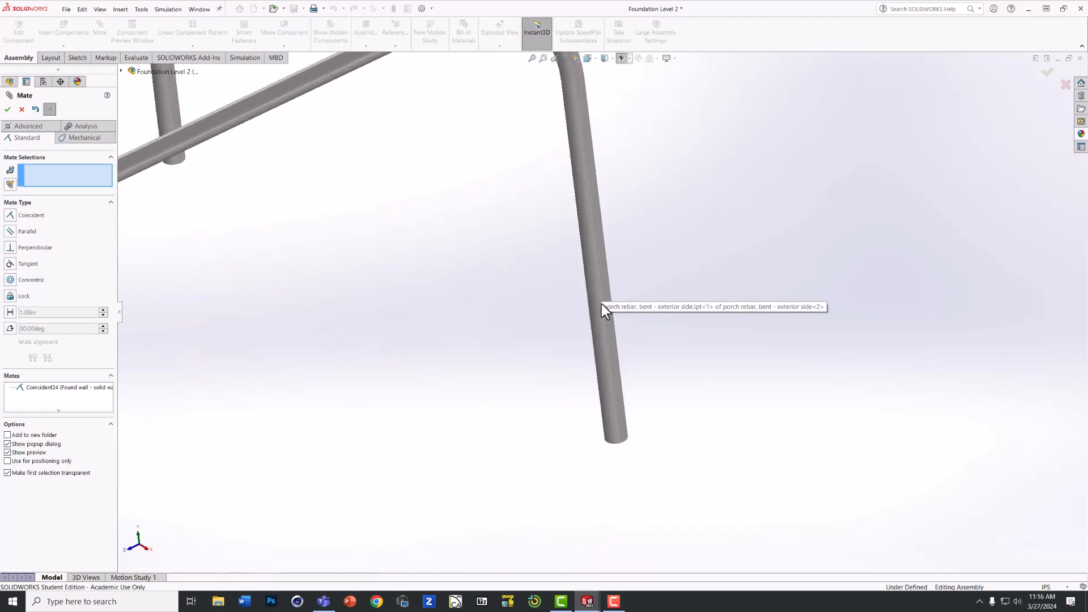
scroll(601, 305, "down", 3)
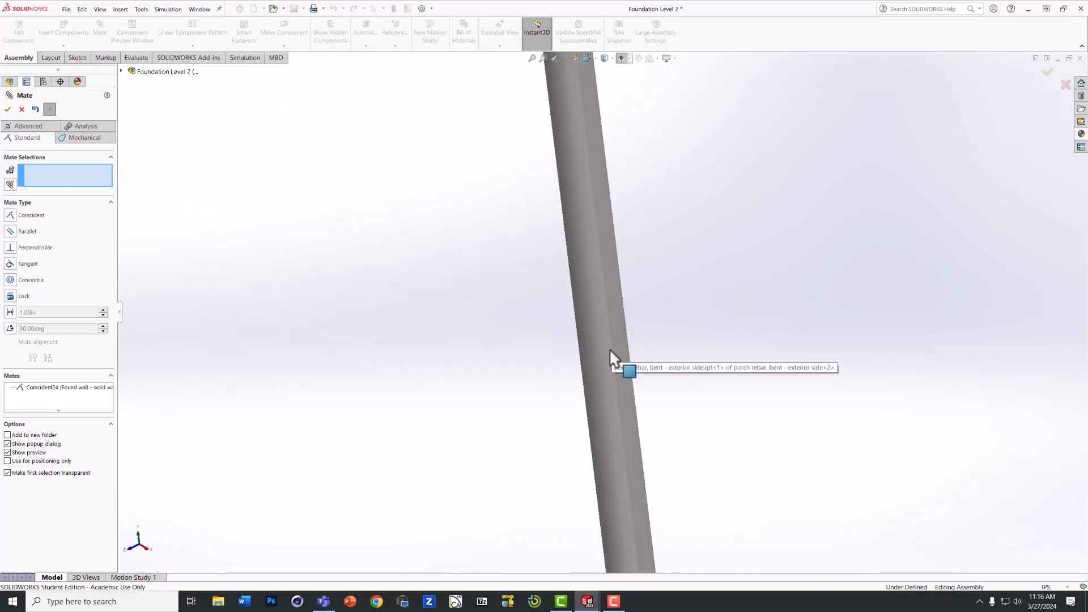
scroll(607, 349, "down", 1)
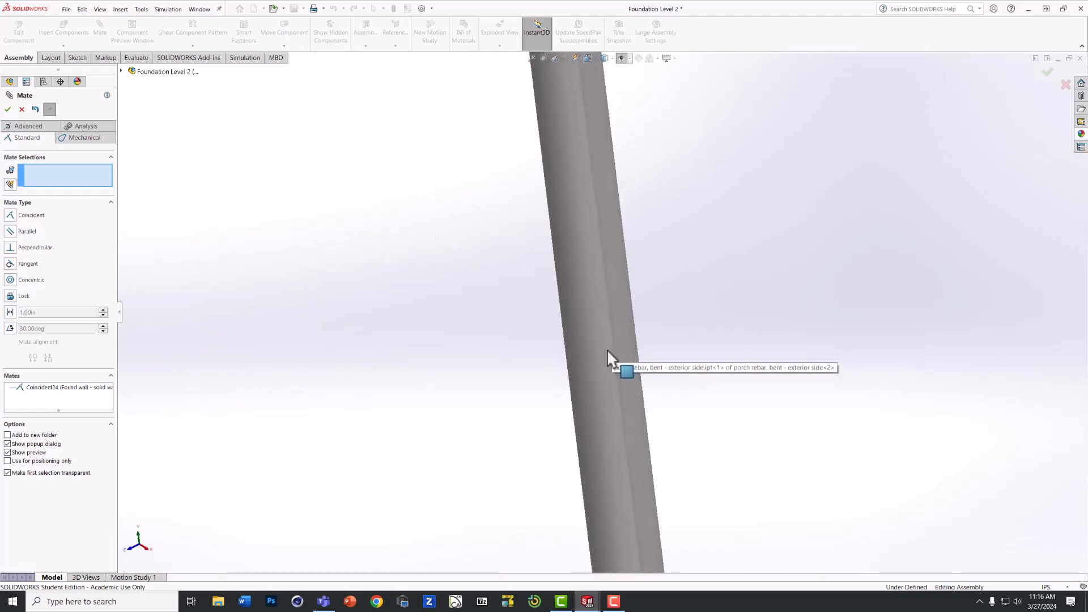
left_click(602, 356)
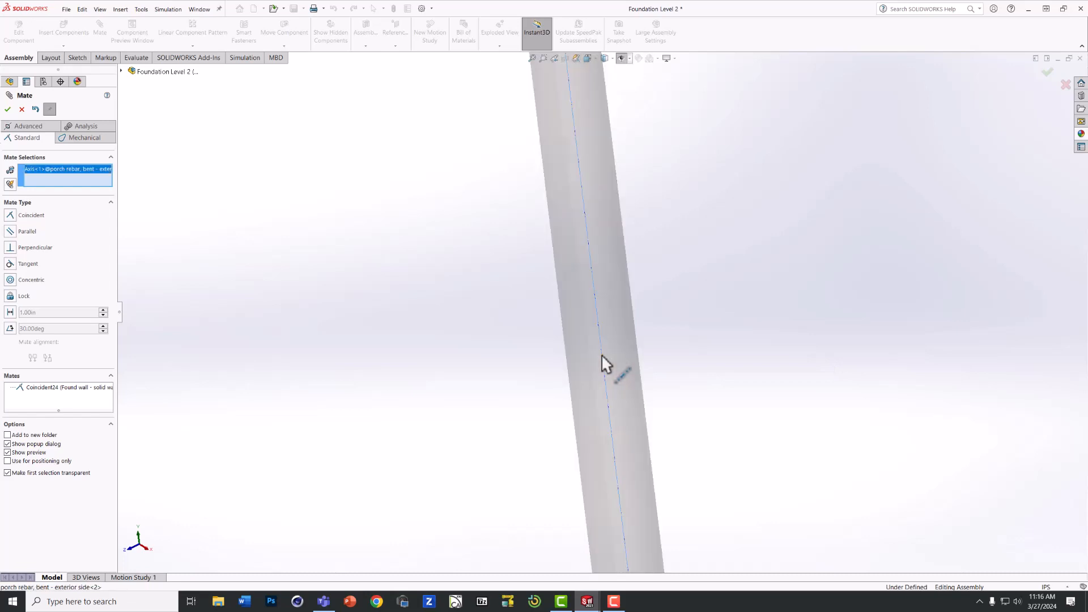
scroll(642, 394, "down", 2)
scroll(642, 394, "up", 10)
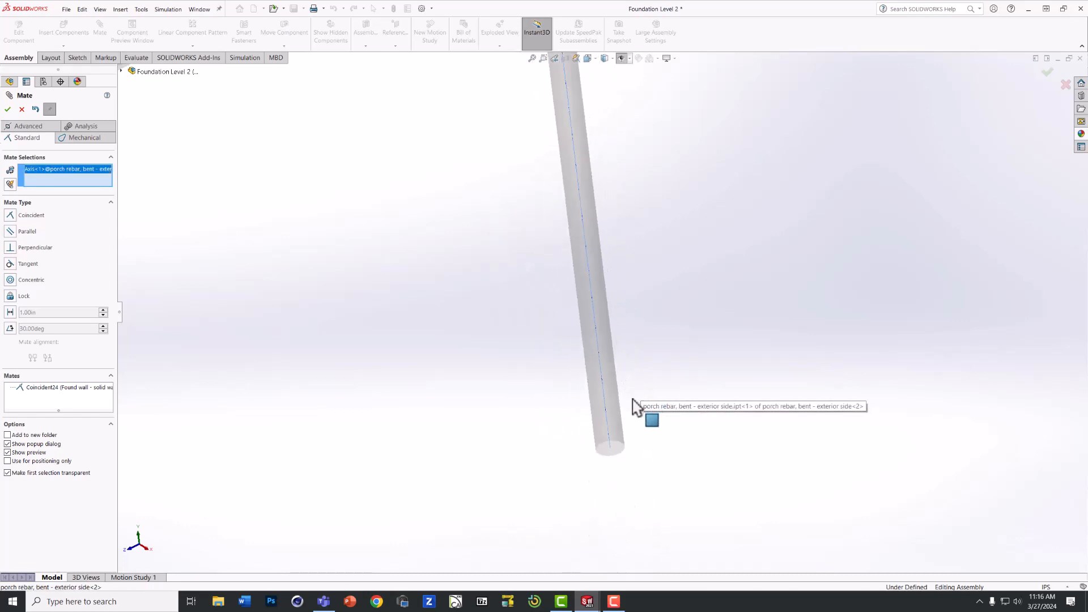
scroll(633, 409, "up", 4)
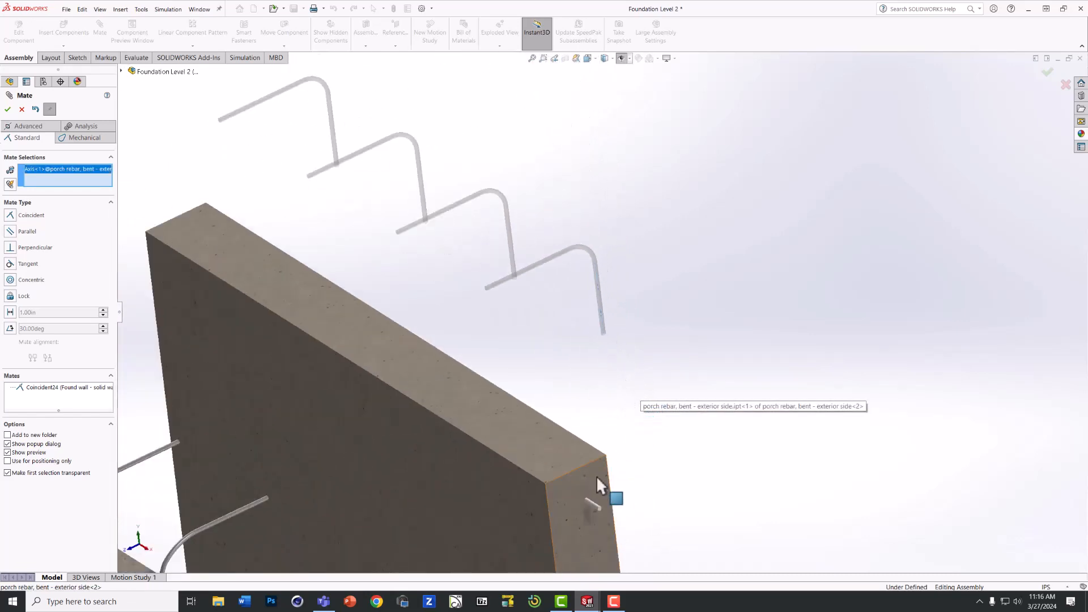
left_click(585, 491)
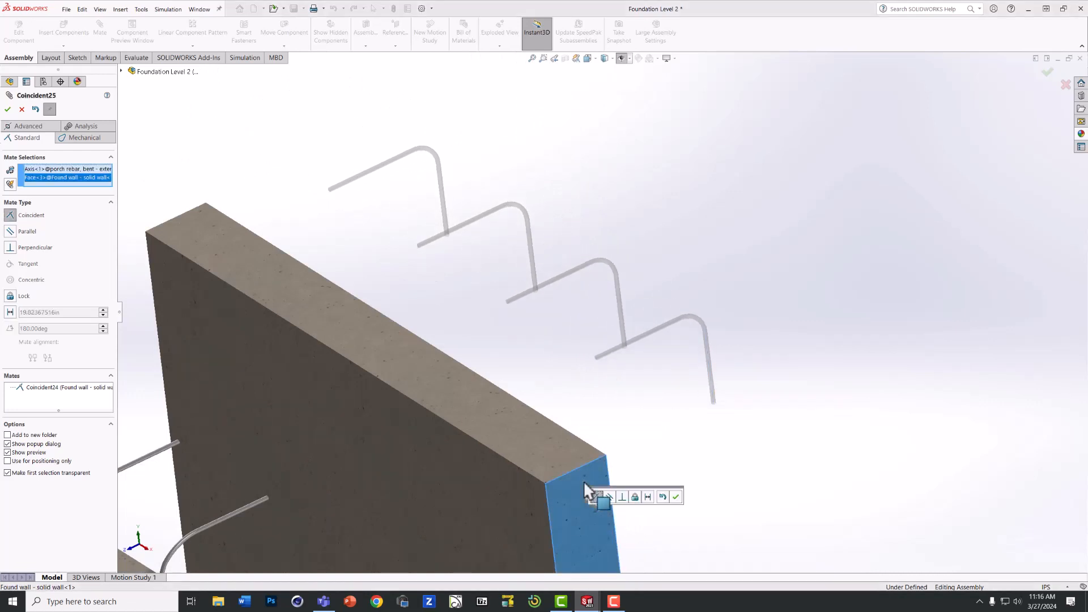
left_click(647, 497)
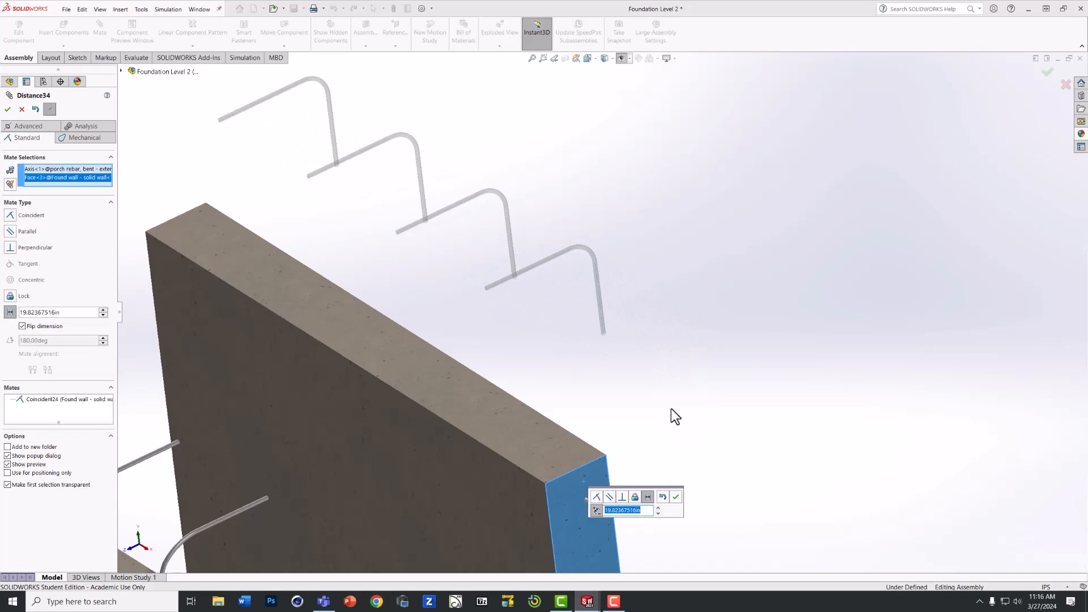
type("12")
key("Return")
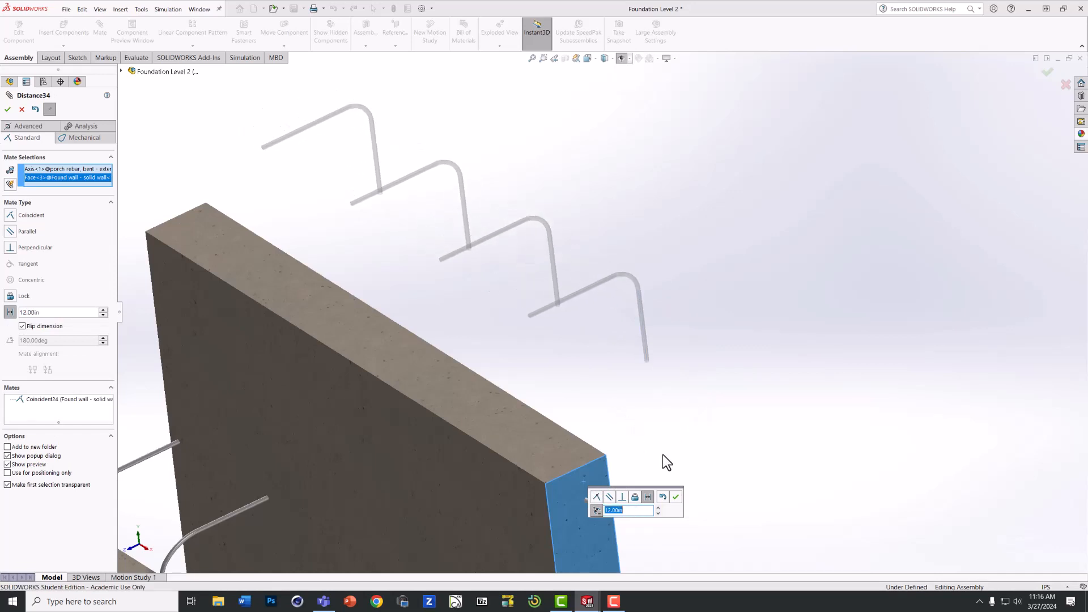
left_click(675, 498)
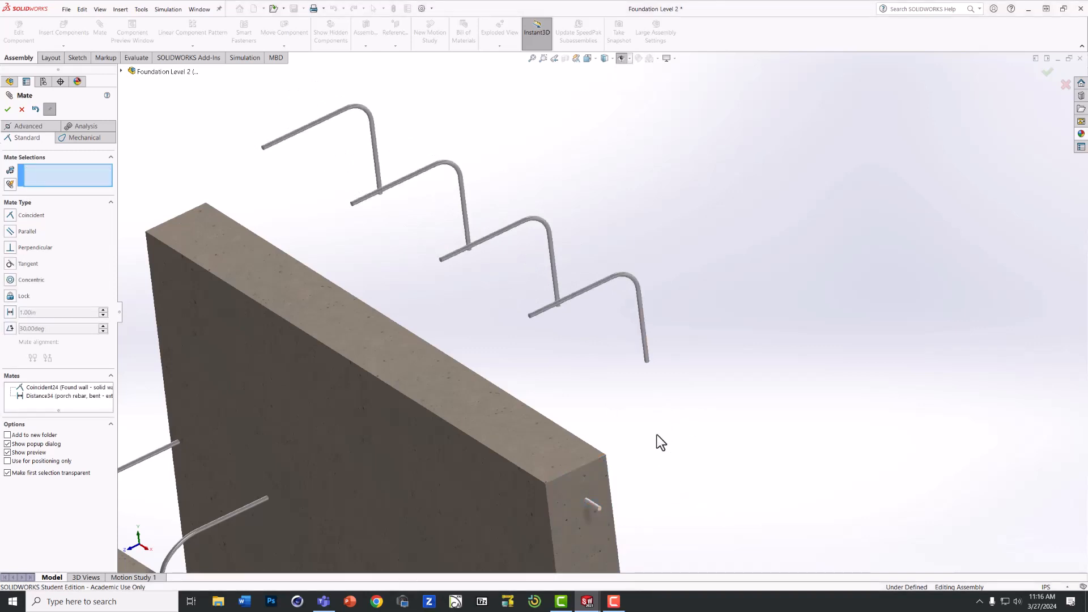
Add a 3 in distance mate between the exterior-side porch rebar's vertical axis and the solid wall's broad face toward the doorway wall
scroll(647, 361, "down", 6)
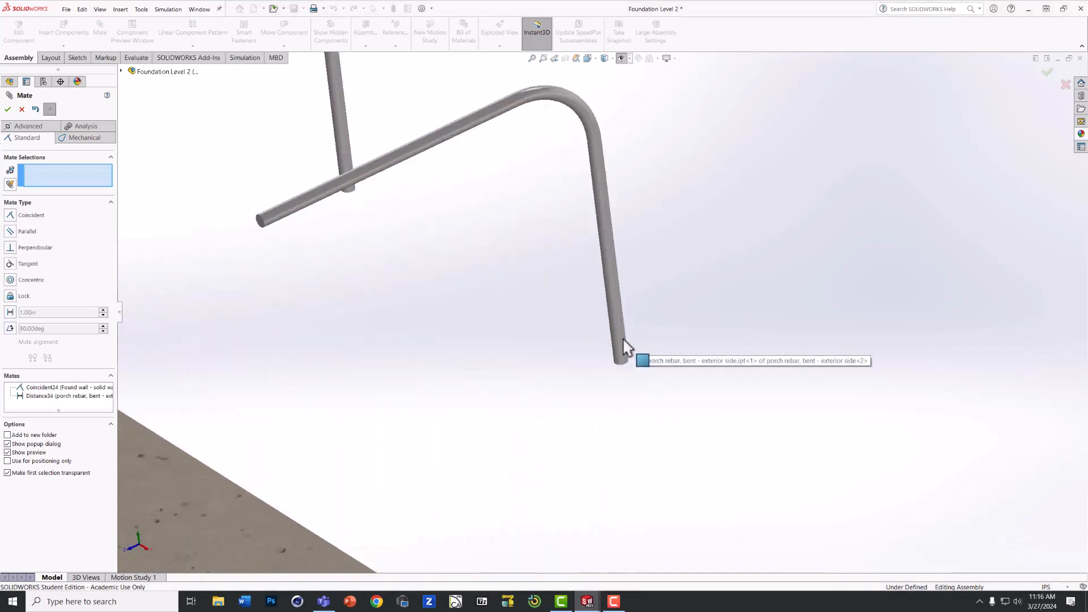
scroll(616, 307, "down", 3)
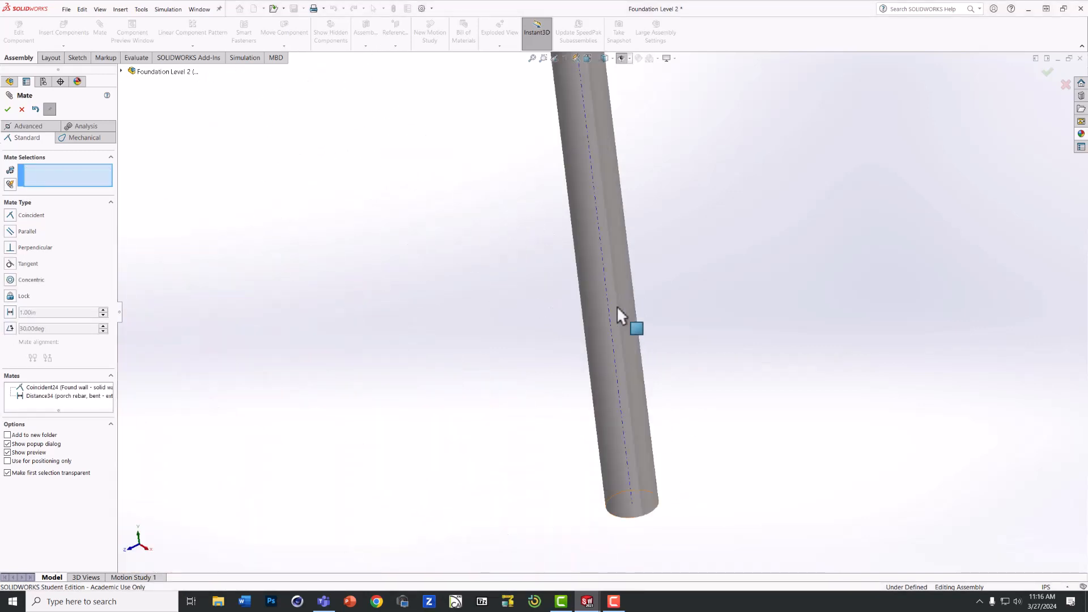
left_click(608, 307)
scroll(589, 403, "up", 5)
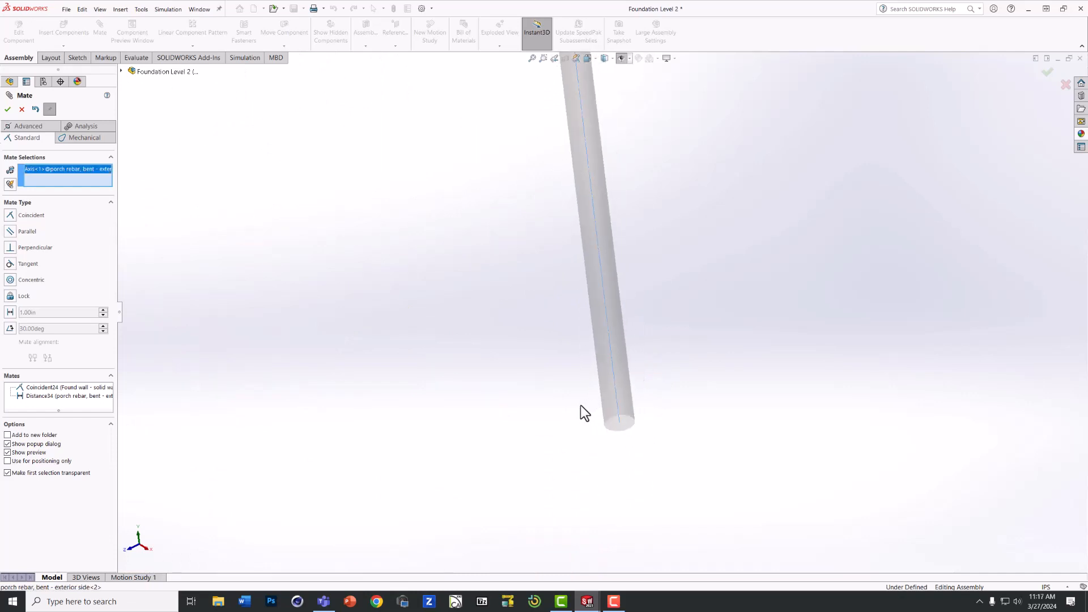
scroll(525, 425, "up", 5)
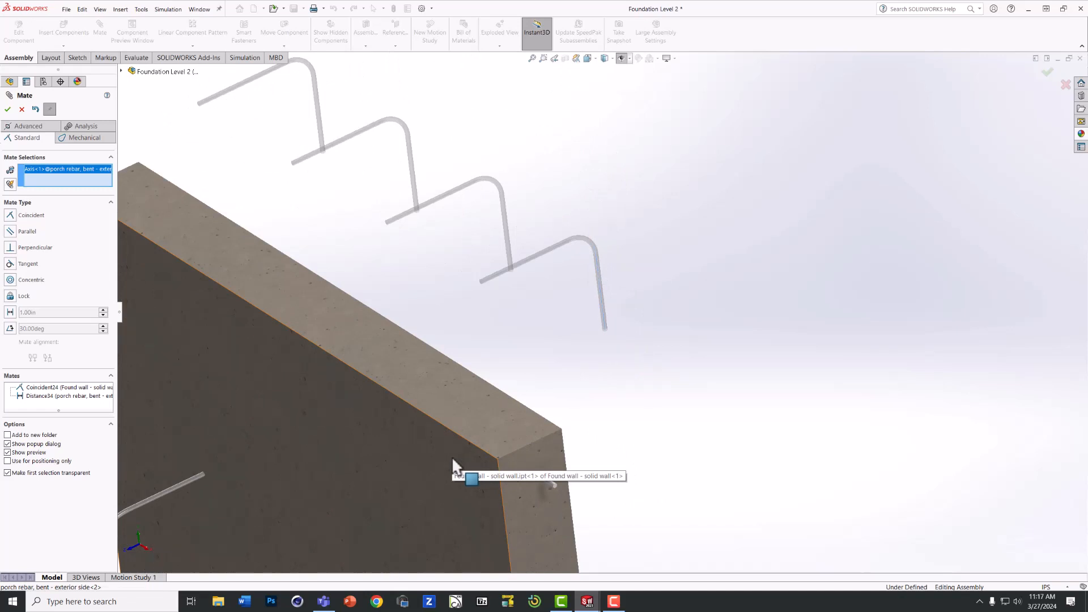
left_click(452, 459)
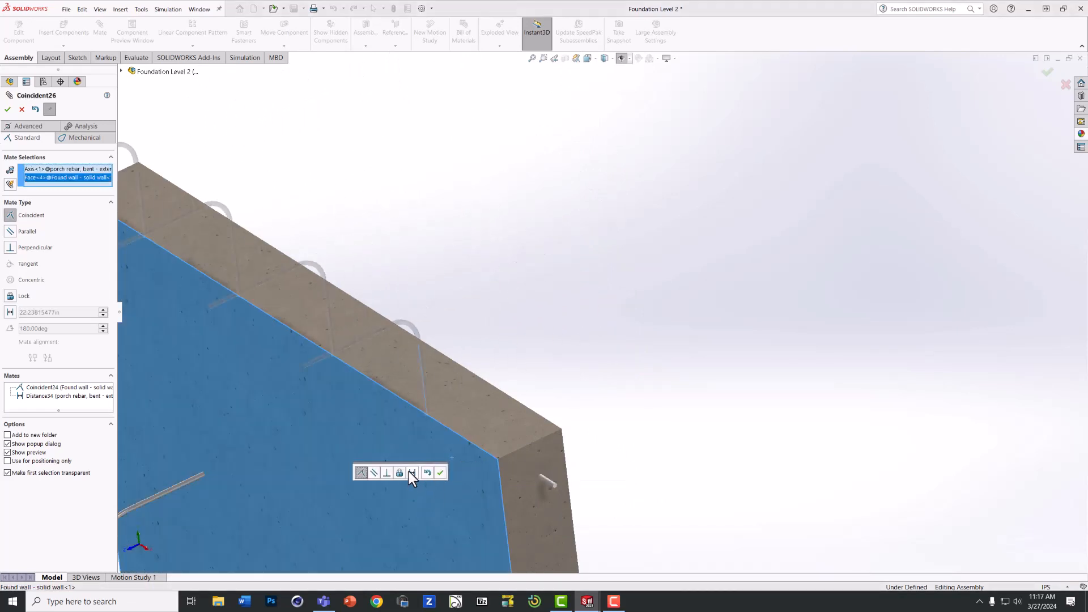
left_click(410, 472)
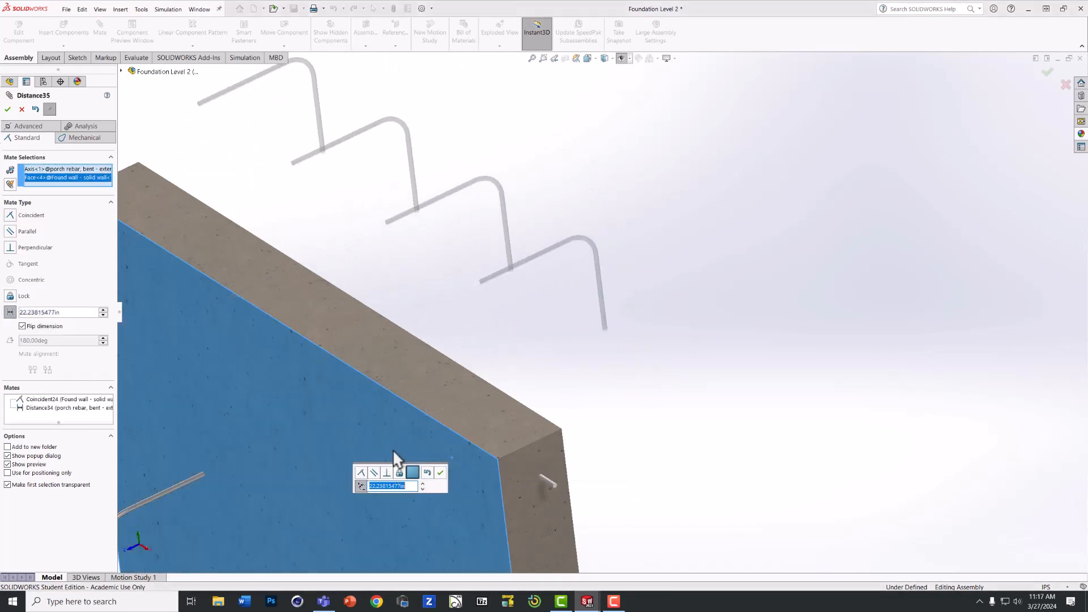
type("3")
left_click(440, 473)
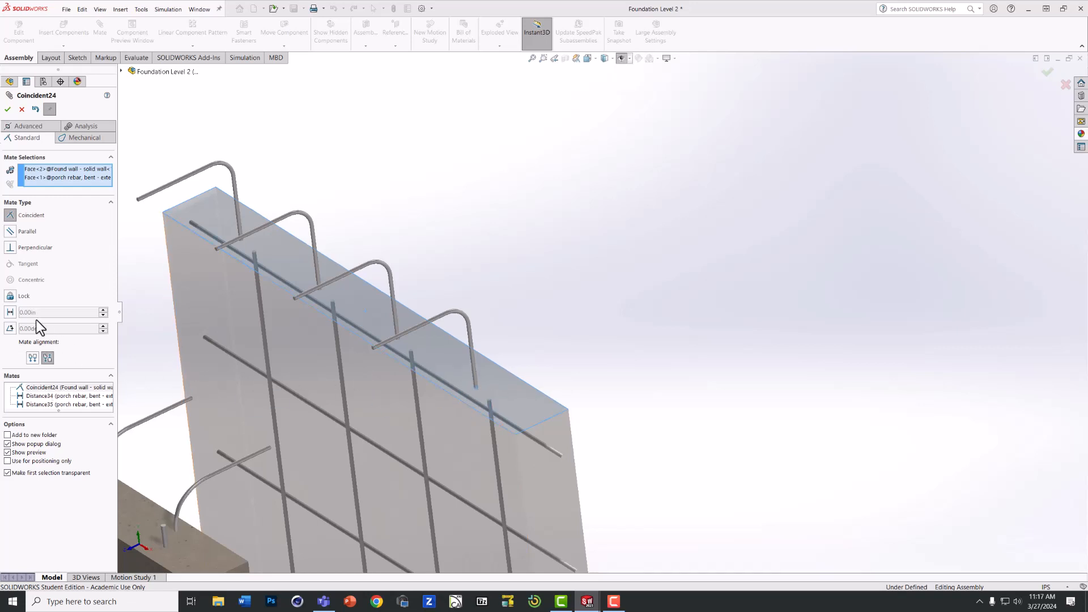
Change the coincident mate between the exterior-side porch rebar and the solid wall's top face to an 8 in distance with flipped dimension, and finish mating
left_click(11, 312)
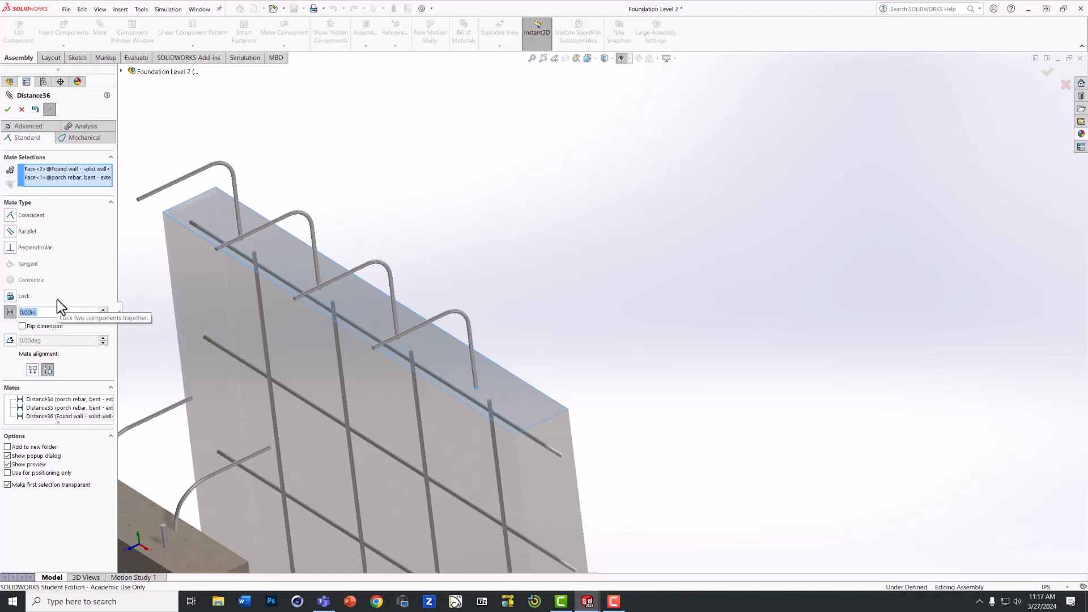
type("8")
key("Return")
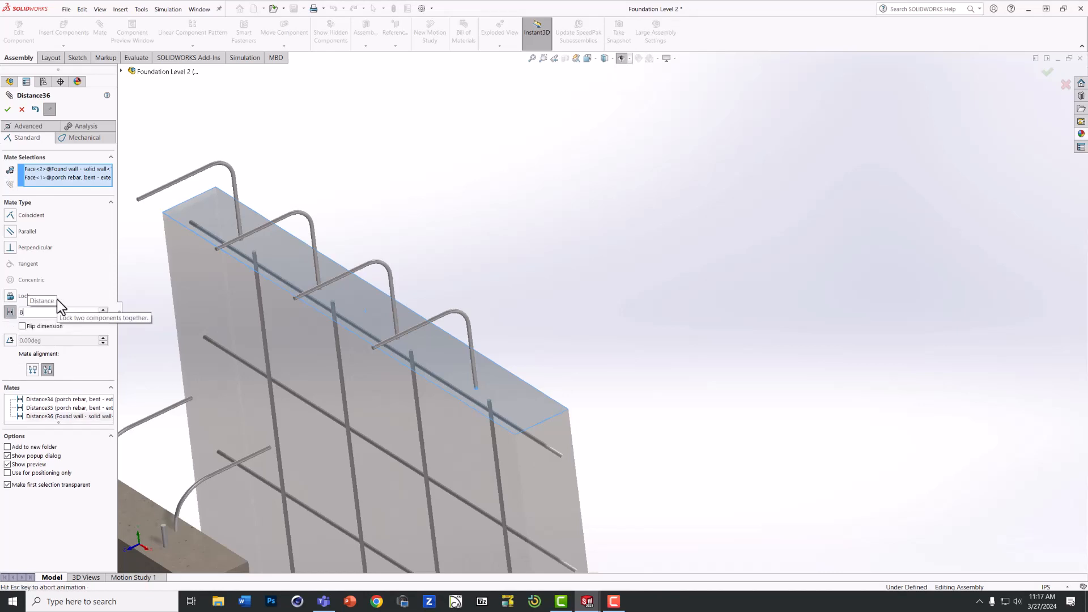
left_click(22, 326)
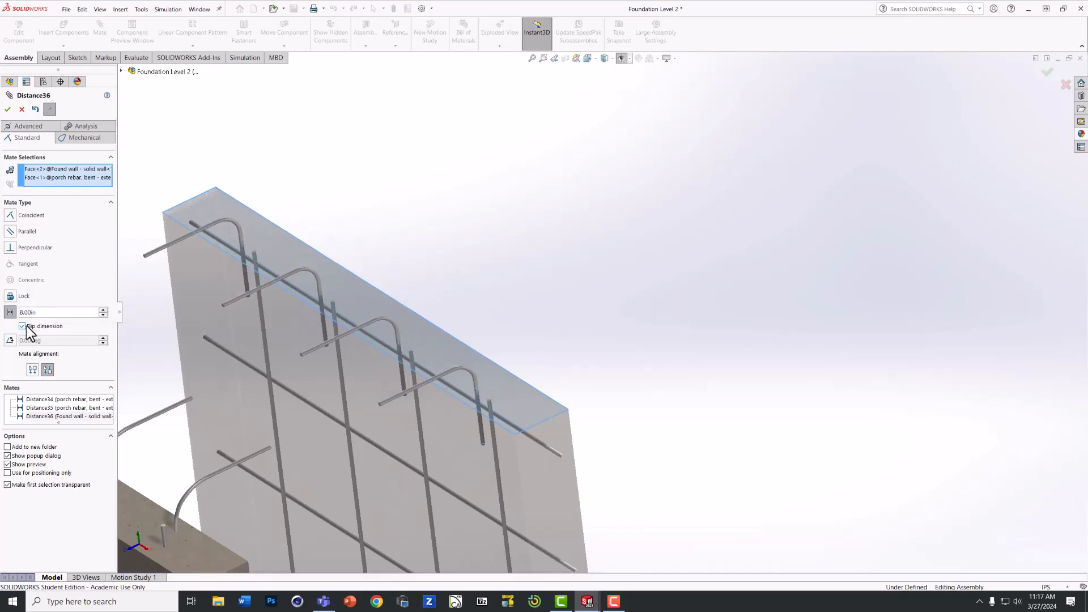
left_click(7, 109)
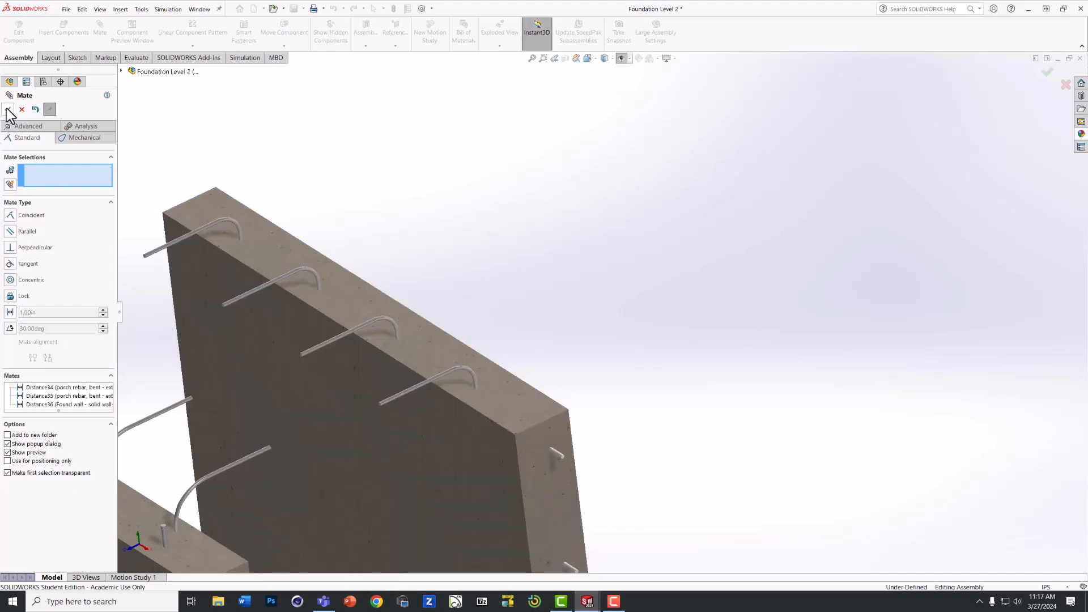
left_click(8, 109)
middle_click_drag(469, 355, 346, 383)
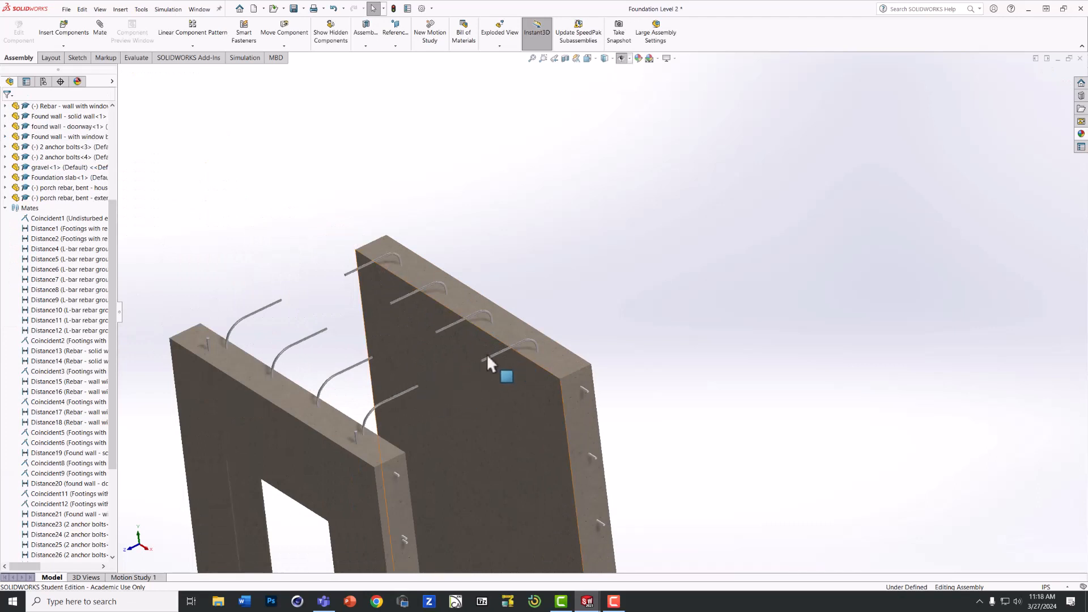